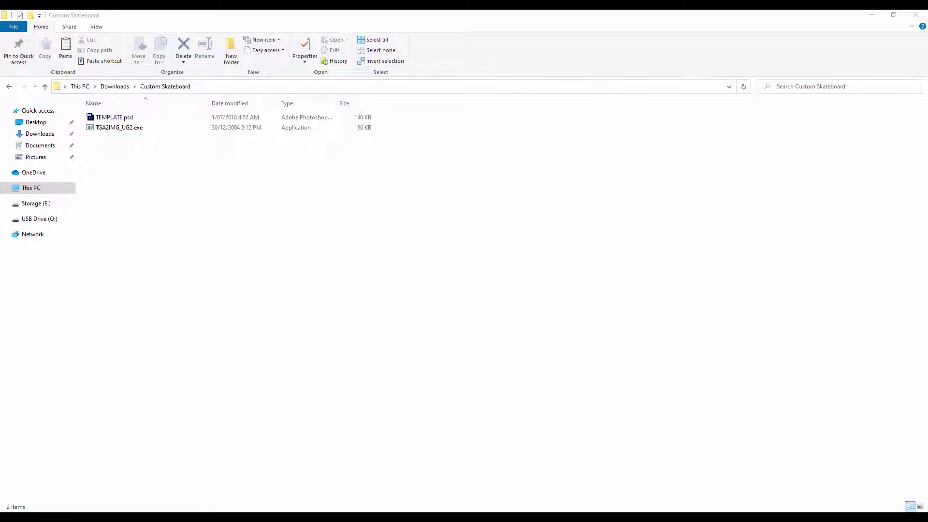
Open TEMPLATE.psd and copy the Lentendo logo from label.psd onto the board template, separating the two documents into their own windows
double_click(117, 119)
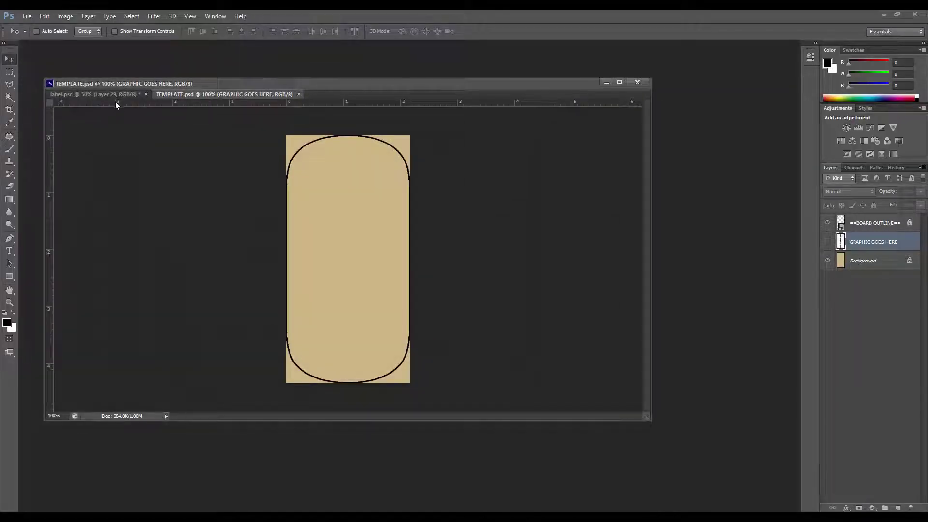
drag(116, 105, 104, 70)
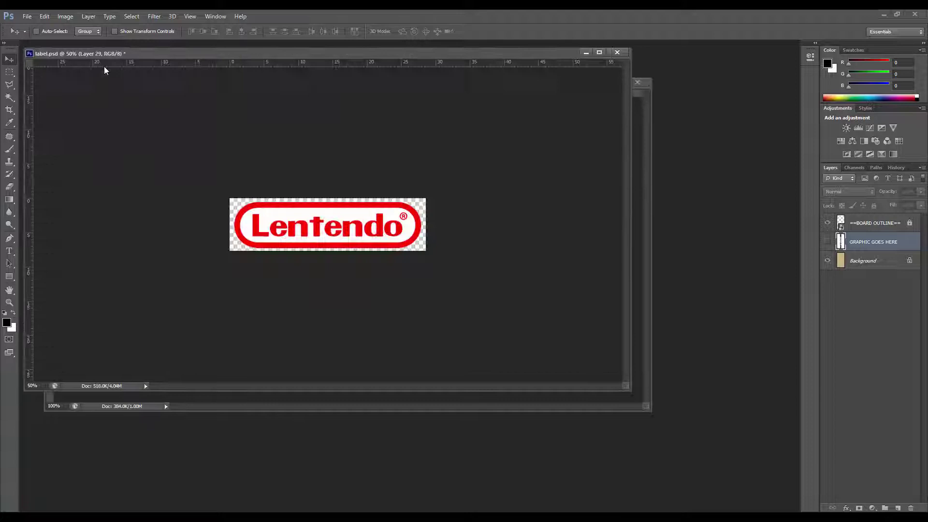
drag(198, 54, 559, 108)
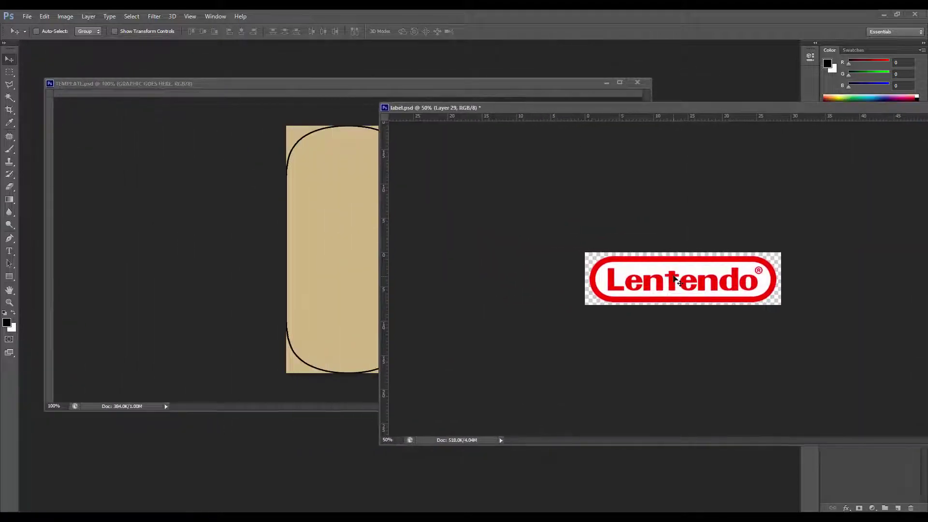
drag(657, 278, 301, 257)
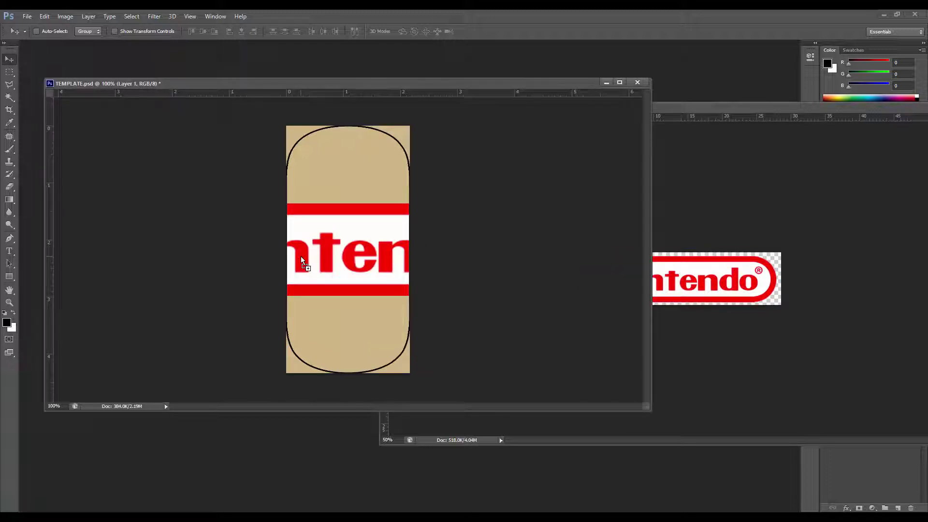
Rotate the logo 90° and scale it to about 66% width and 134% height so it fills the board outline
key(ctrl+t)
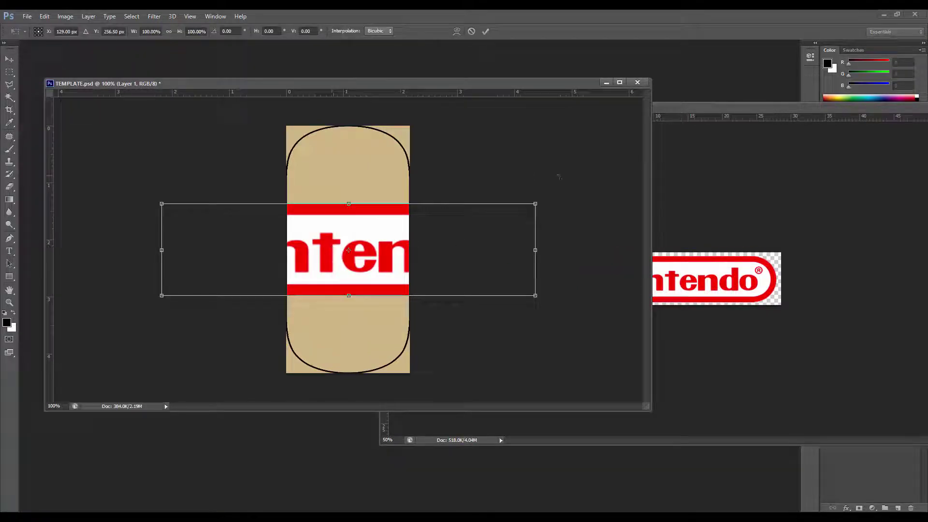
drag(560, 195, 389, 374)
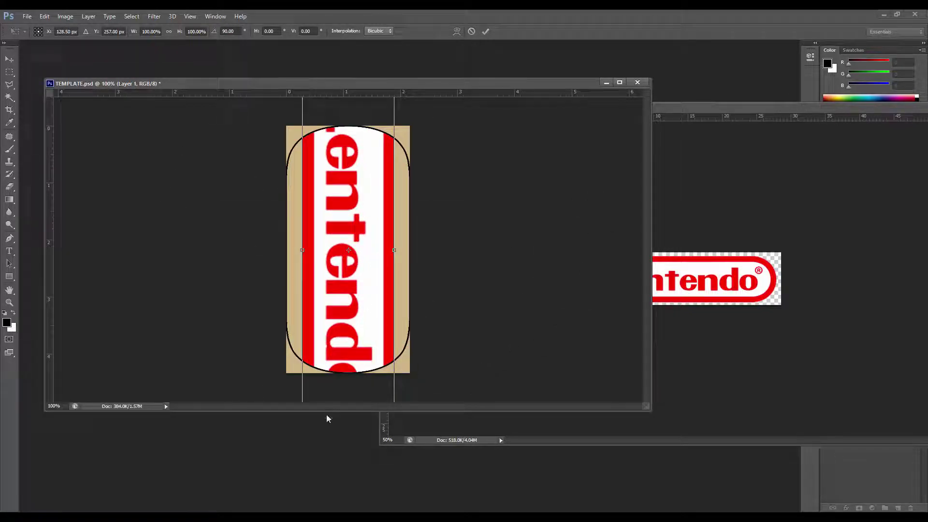
drag(327, 411, 327, 479)
drag(302, 97, 313, 160)
drag(384, 285, 409, 284)
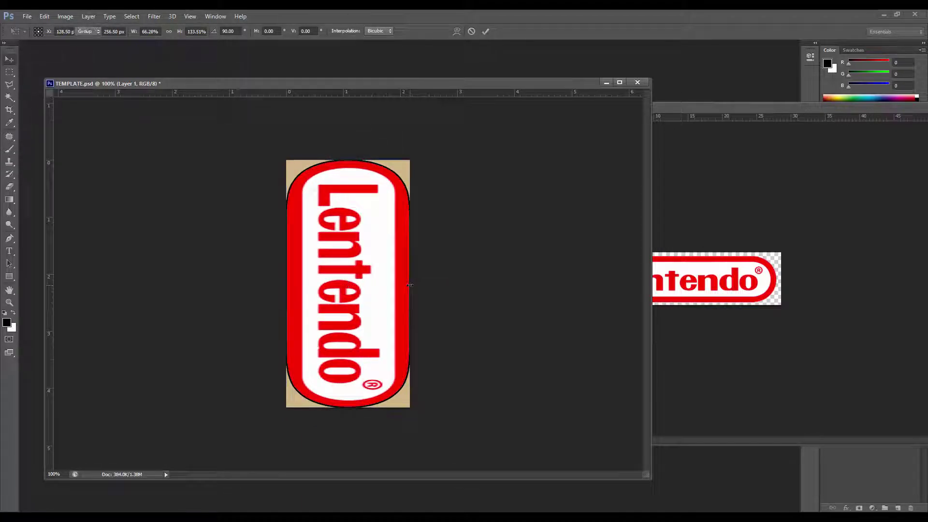
key(Return)
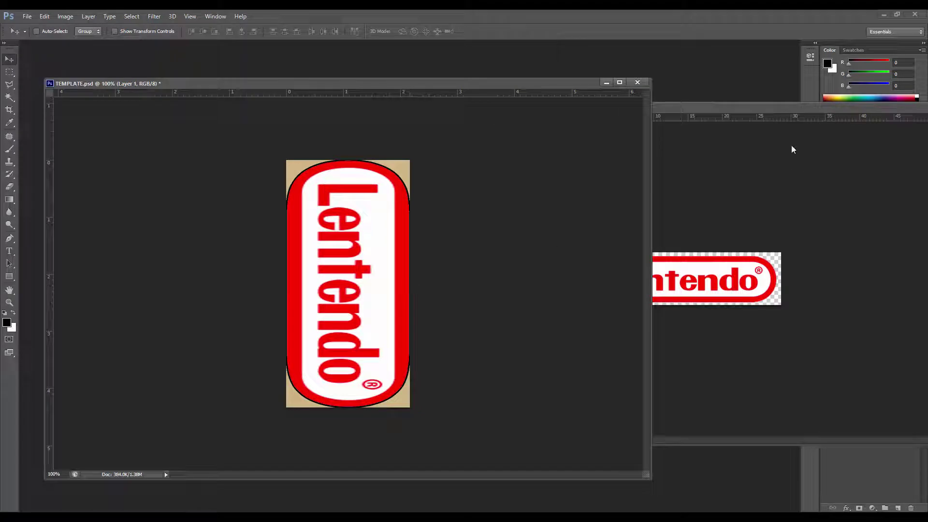
drag(789, 112, 564, 101)
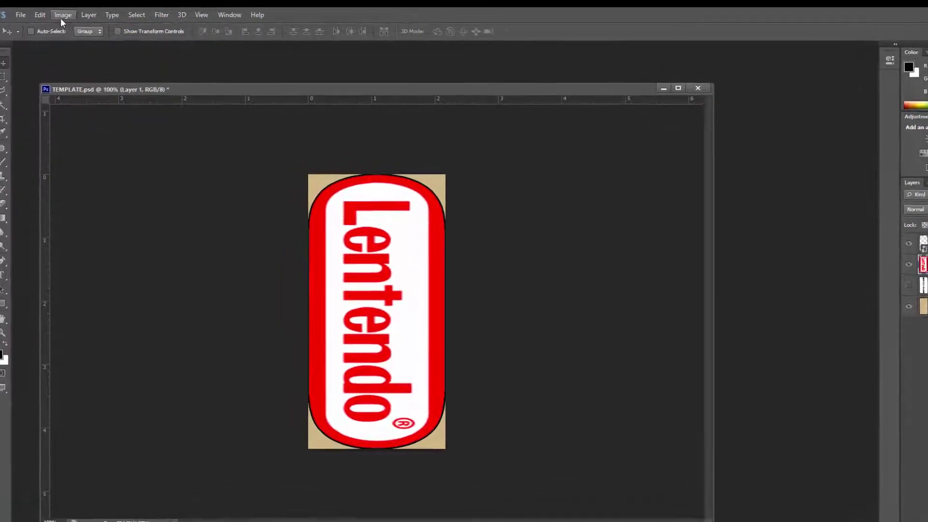
Convert the template to Indexed Color, flattening its layers, with the Local (Selective) palette, 256 colors and no dither
click(63, 15)
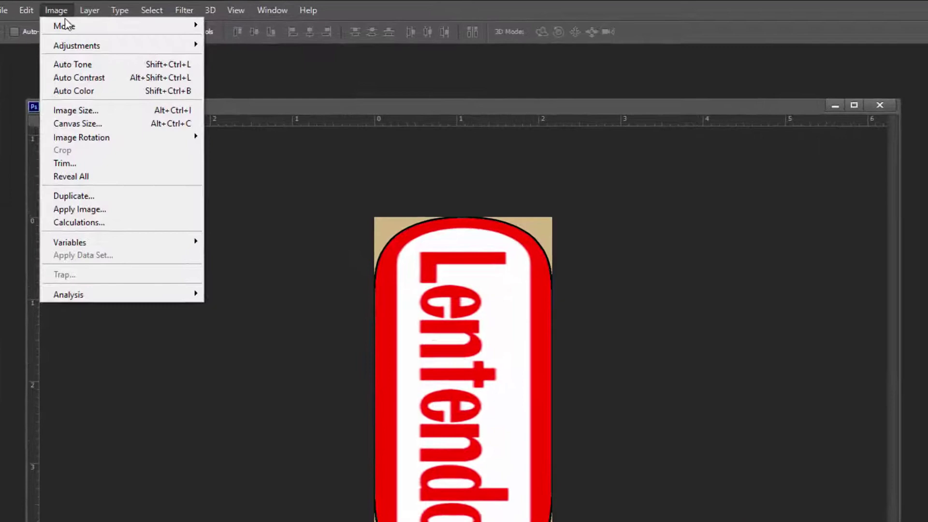
mouse_move(66, 25)
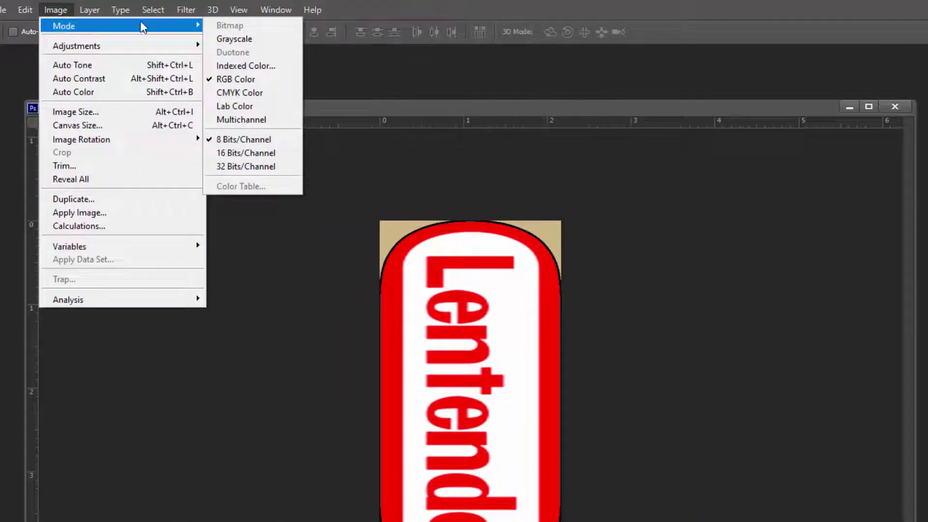
click(255, 67)
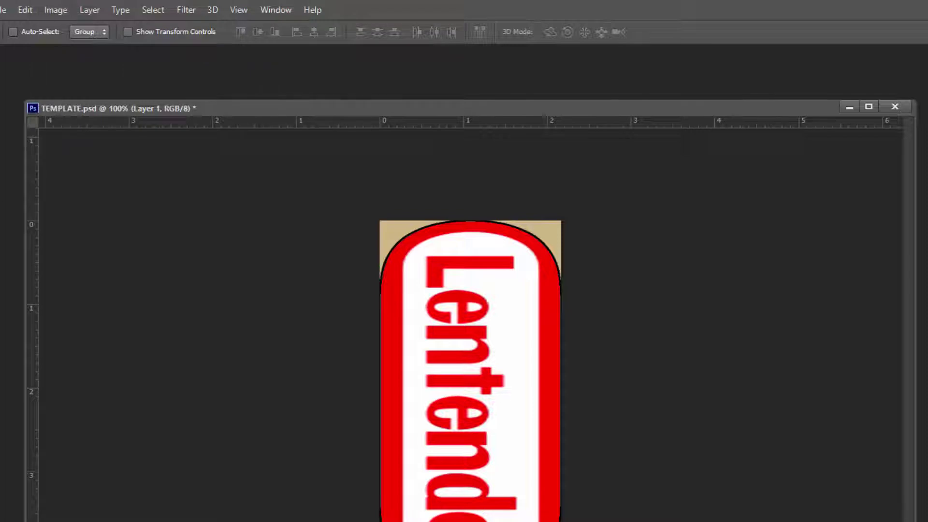
drag(559, 259, 244, 339)
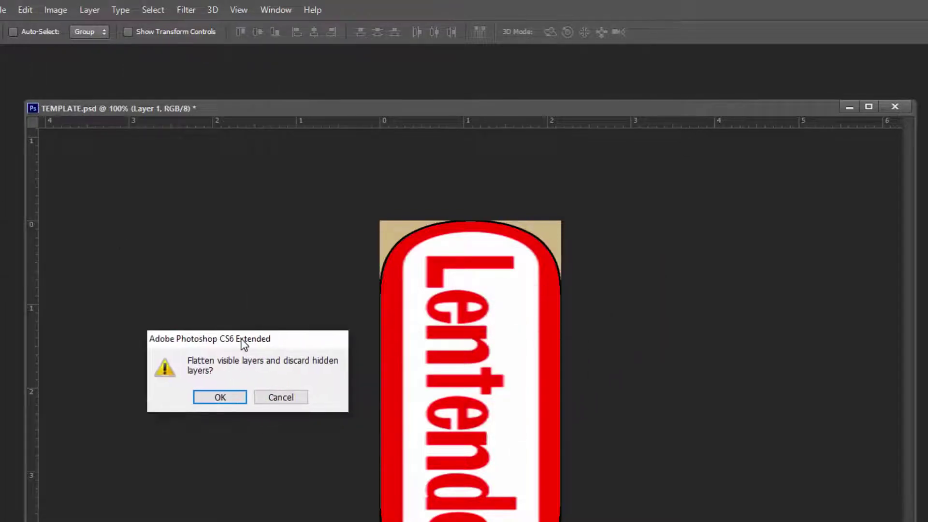
click(219, 397)
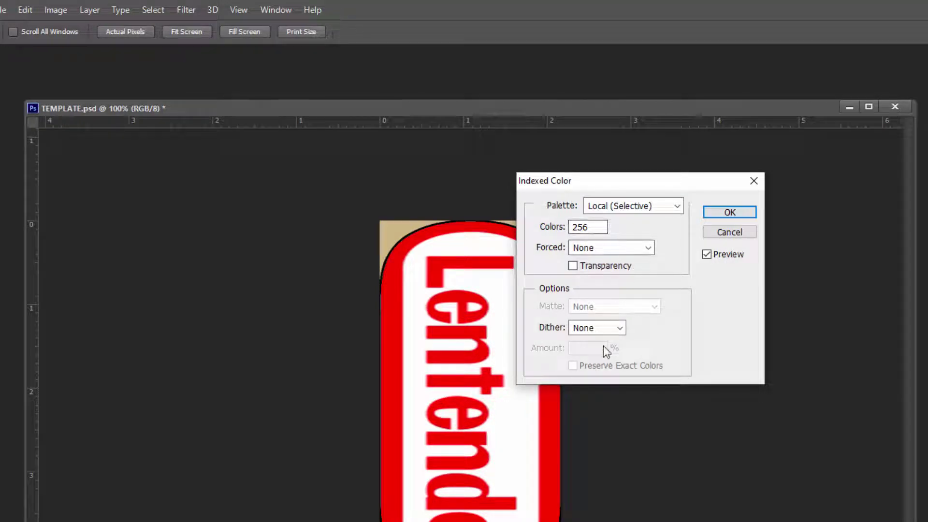
click(730, 212)
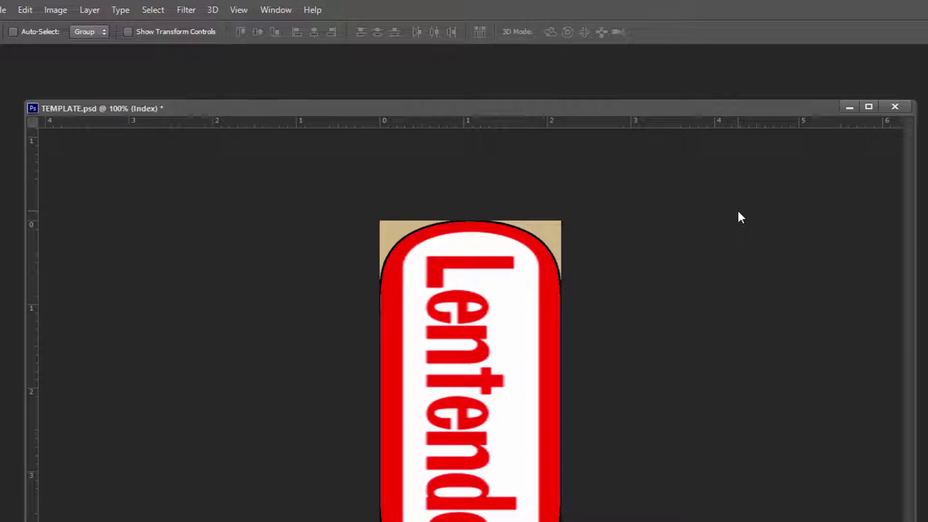
Convert the indexed template image back to RGB Color mode
click(57, 10)
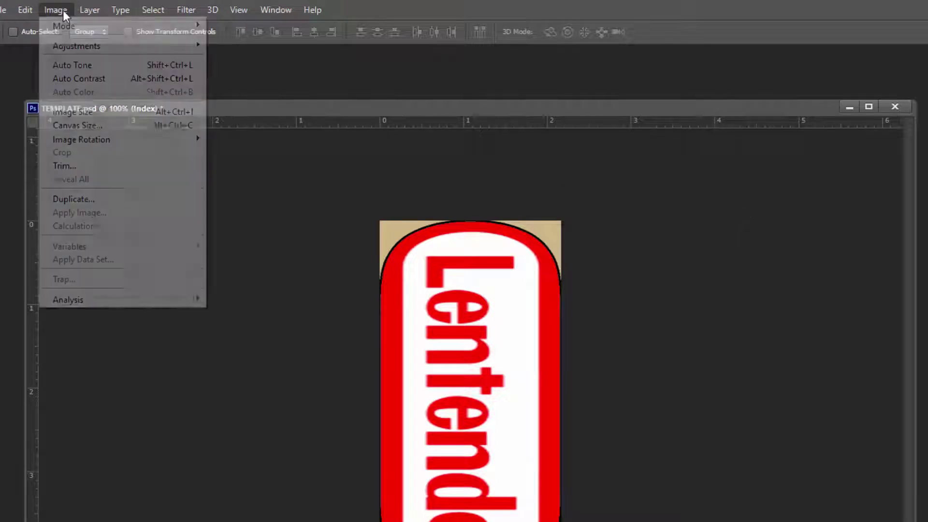
mouse_move(62, 25)
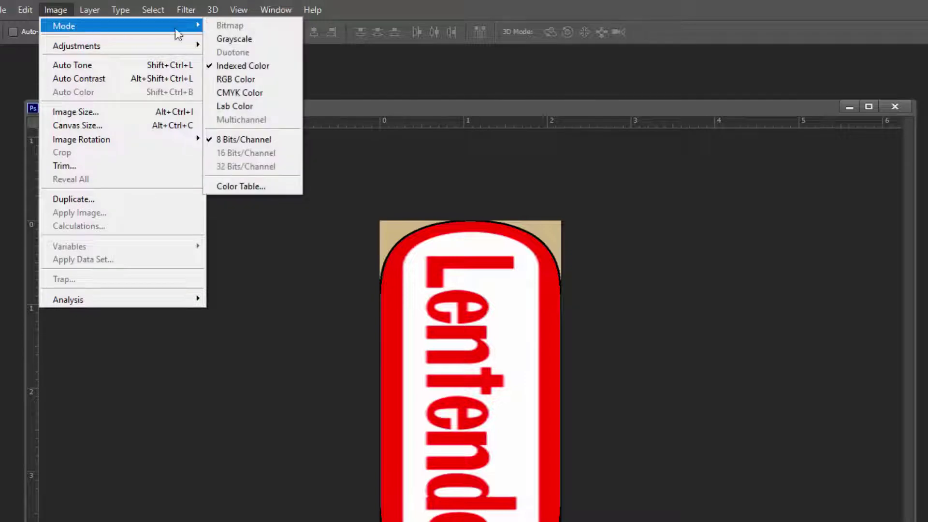
click(242, 79)
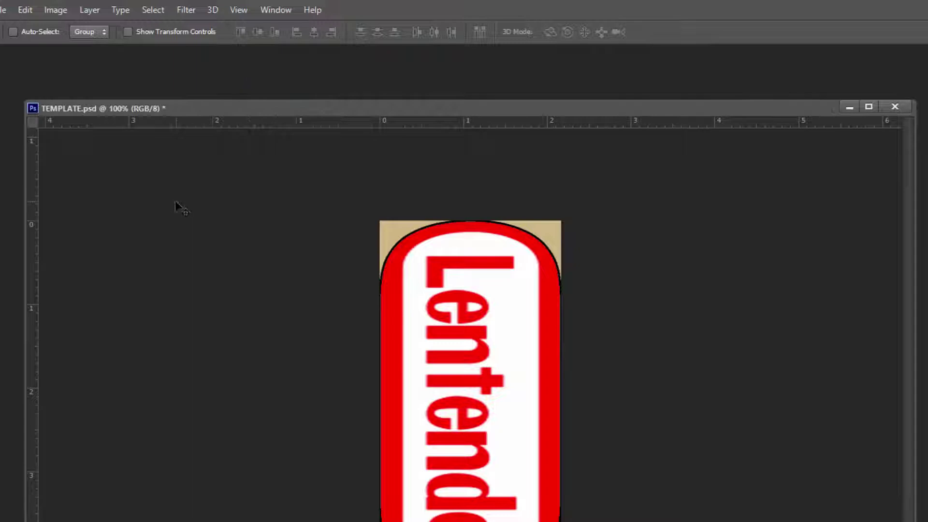
Save the image as Lentendo.tga in Targa format at 32 bits/pixel in the Custom Skateboard folder
click(4, 10)
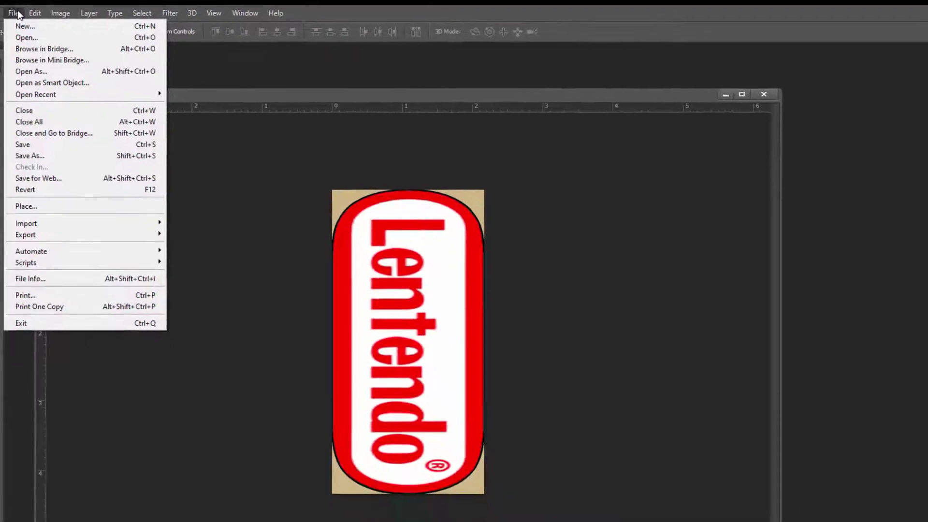
click(54, 158)
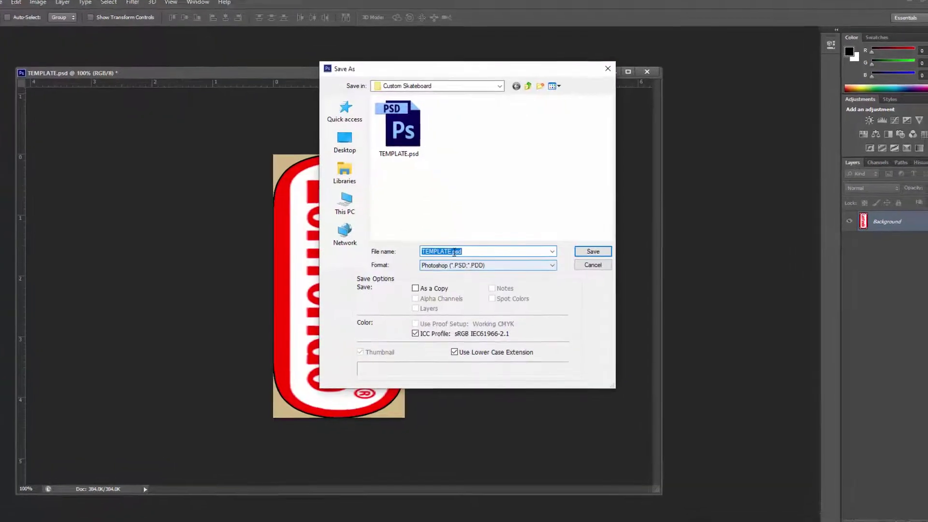
click(447, 265)
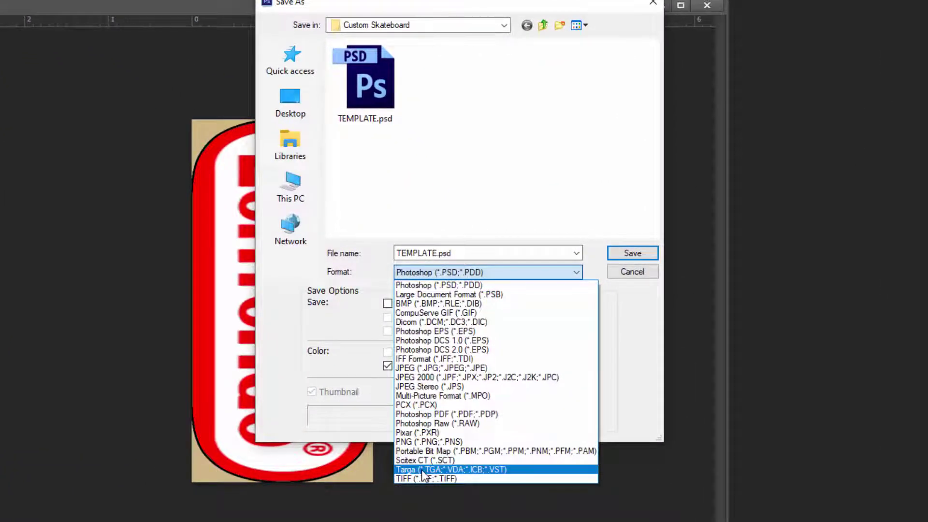
click(422, 470)
double_click(435, 253)
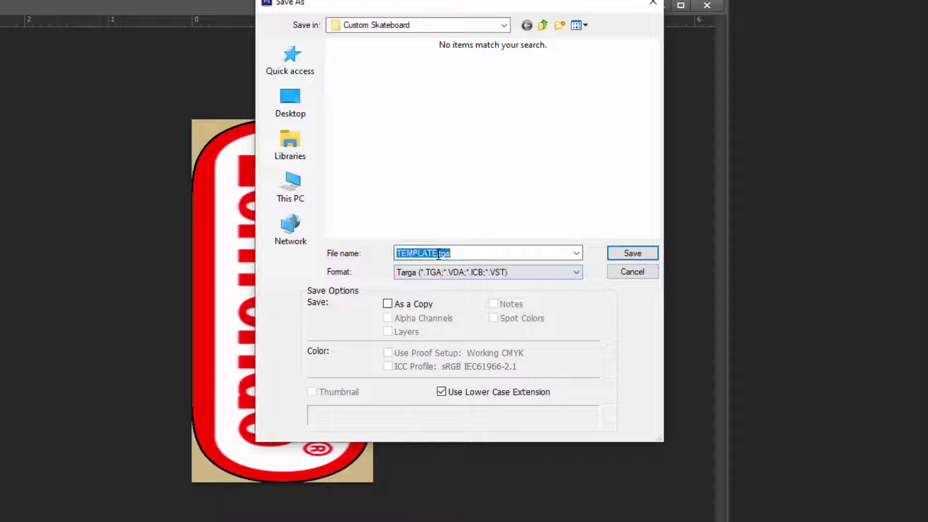
drag(438, 255, 354, 248)
text(Lentendo)
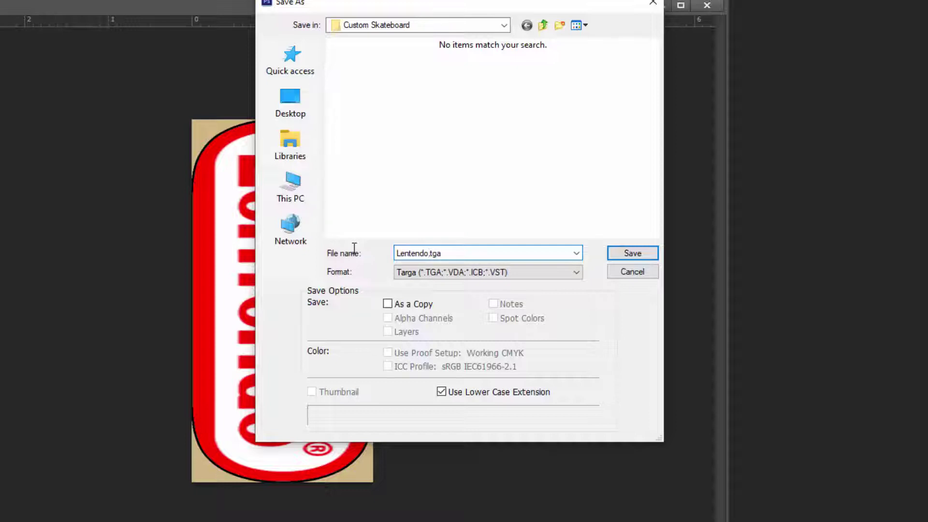
key(Return)
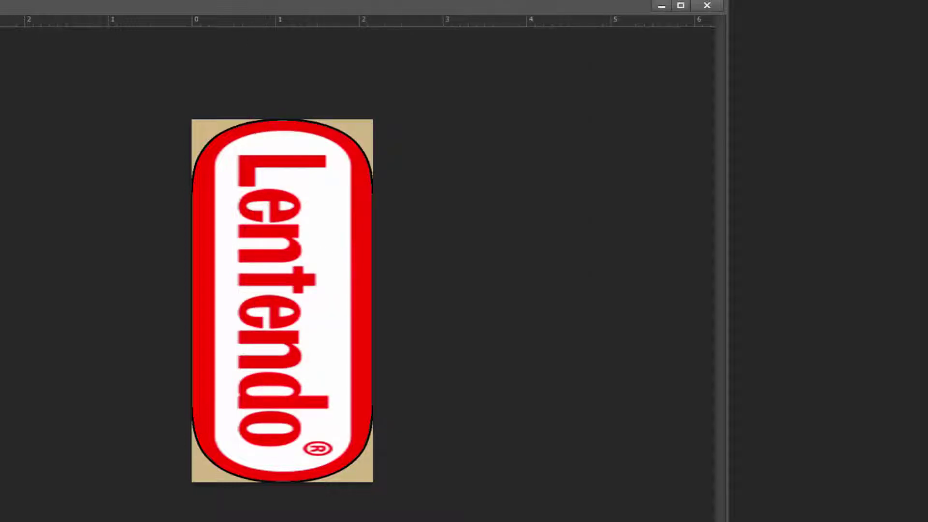
drag(90, 192, 73, 237)
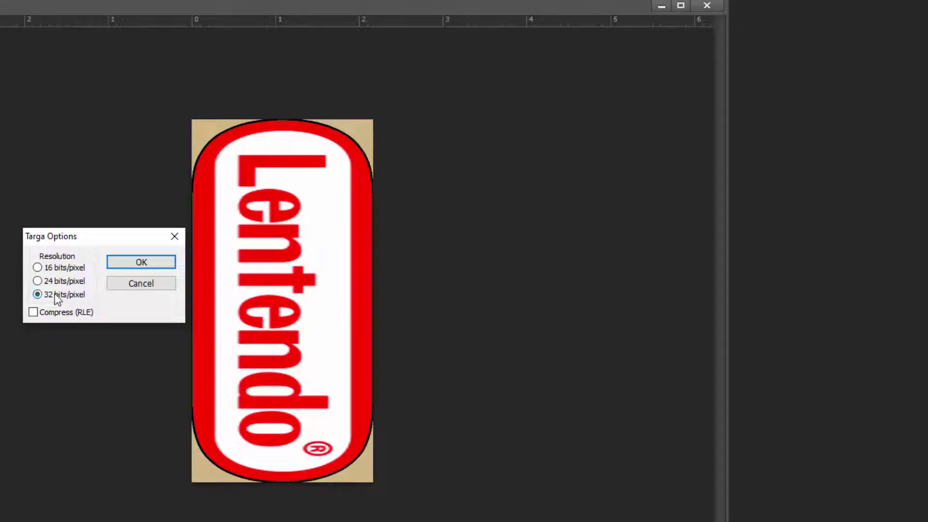
click(139, 264)
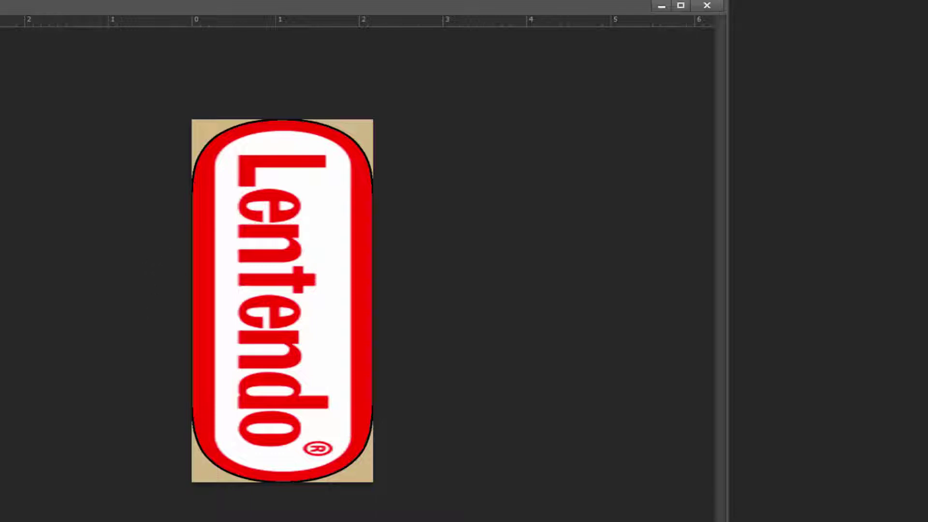
Switch to File Explorer, convert Lentendo.tga with TGA2IMG_UG2.exe for THUG2 using image compression, and select the resulting Lentend2.xbx
click(661, 6)
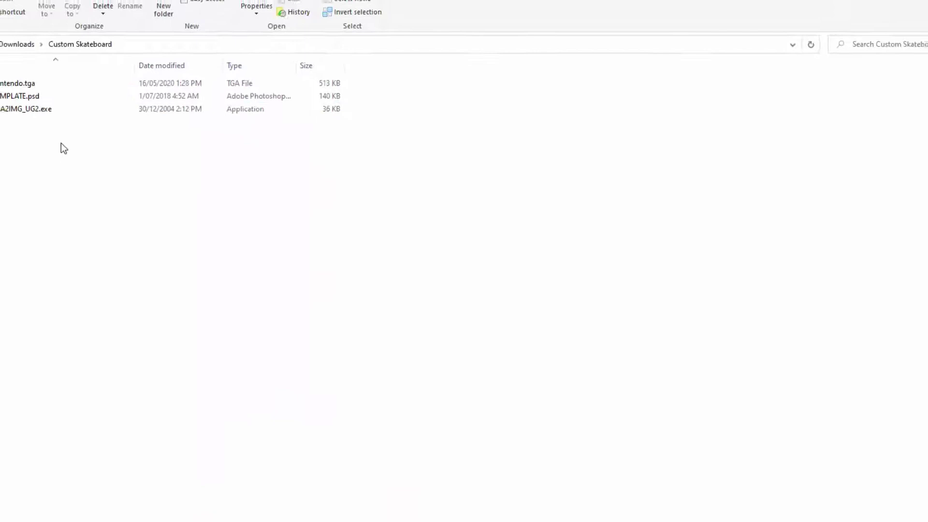
click(70, 101)
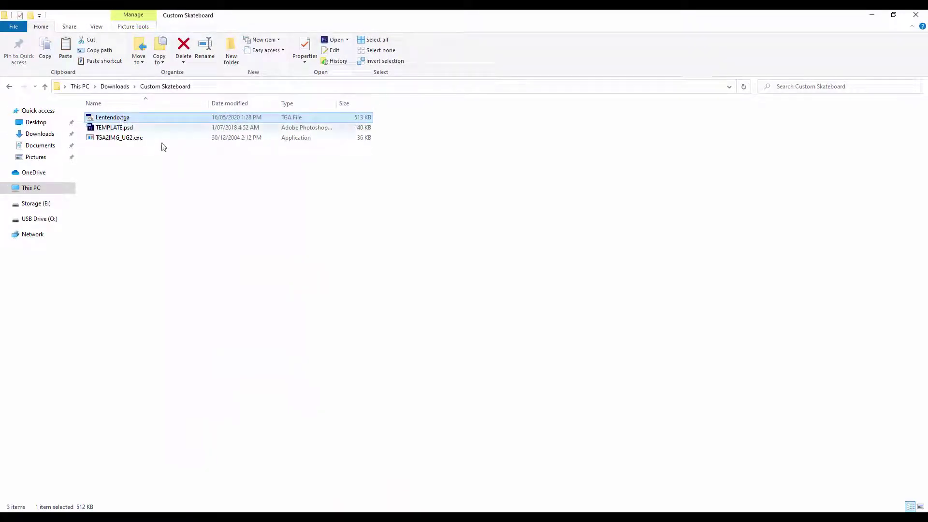
drag(117, 119, 120, 140)
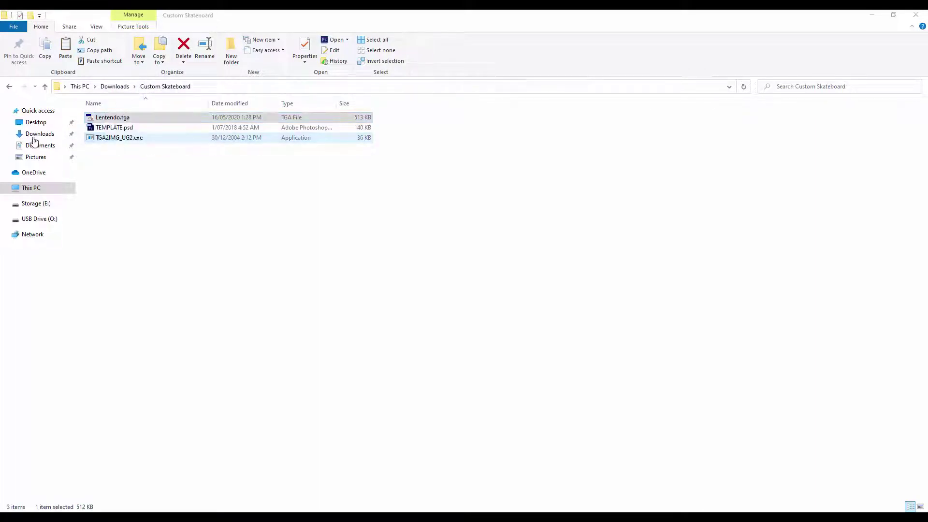
drag(29, 145, 508, 201)
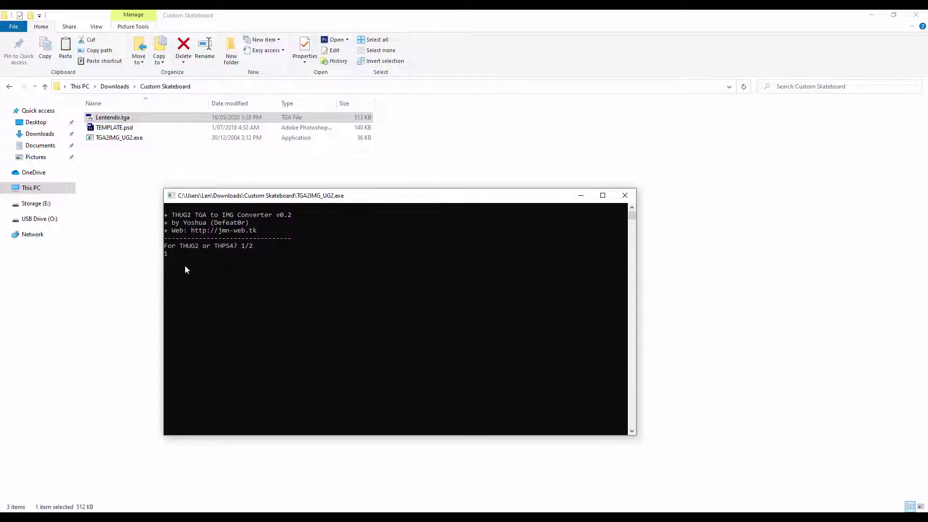
key(Return)
text(y)
key(Return)
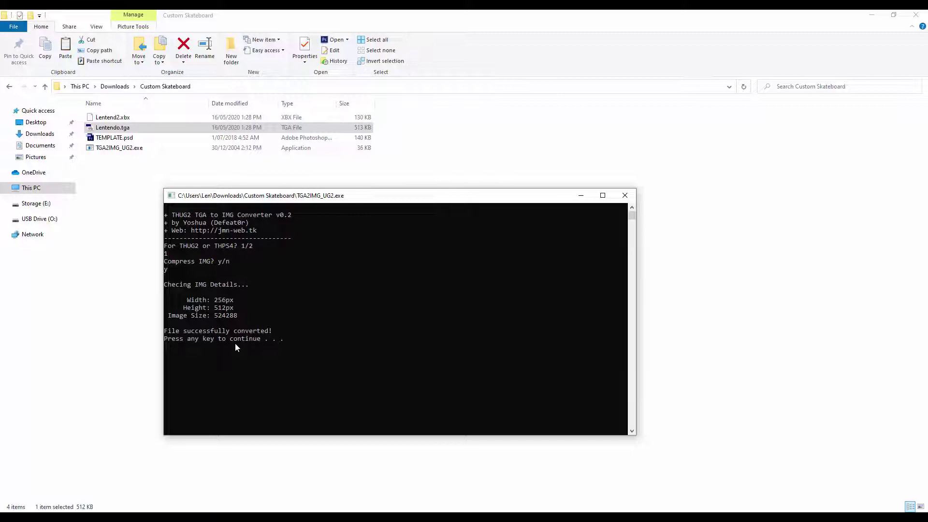
key(Return)
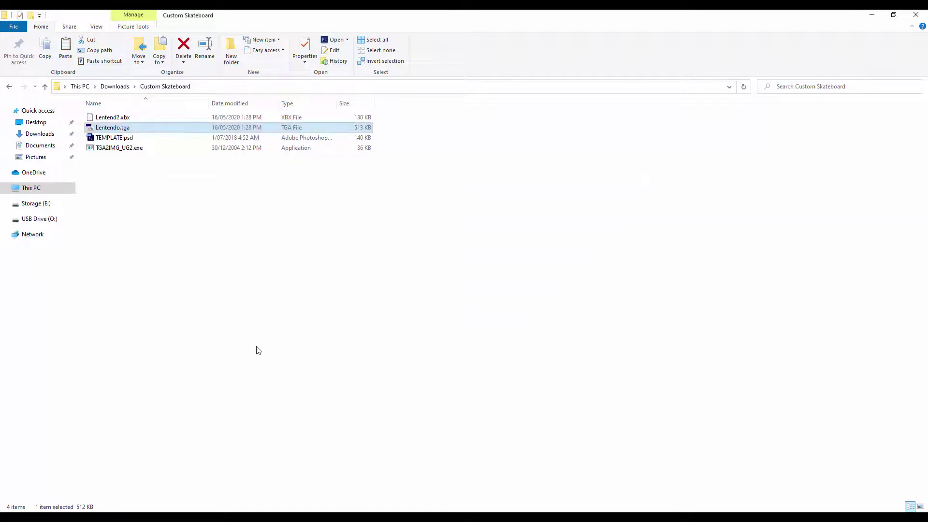
click(120, 119)
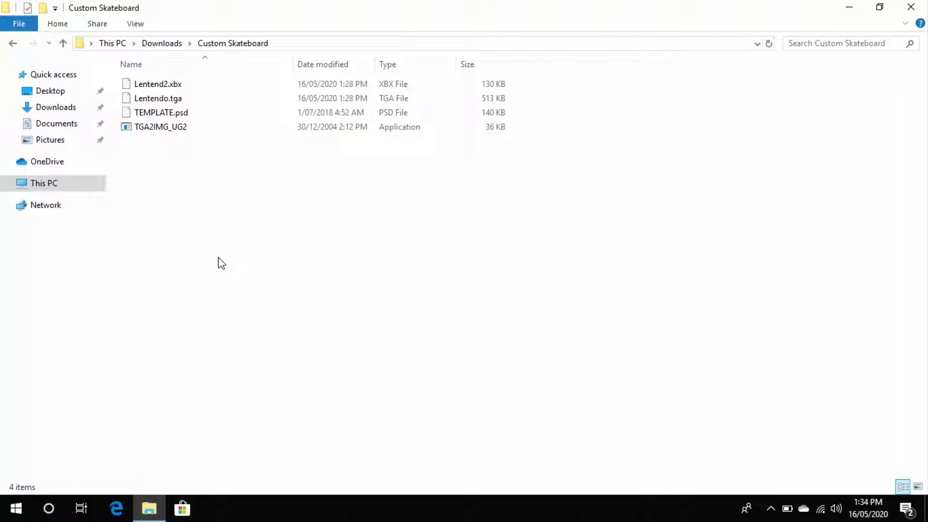
Open a second File Explorer window and go to C:\Program Files (x86)\Tony Hawk's Underground 2\Game\Data\textures\Boards
right_click(4, 518)
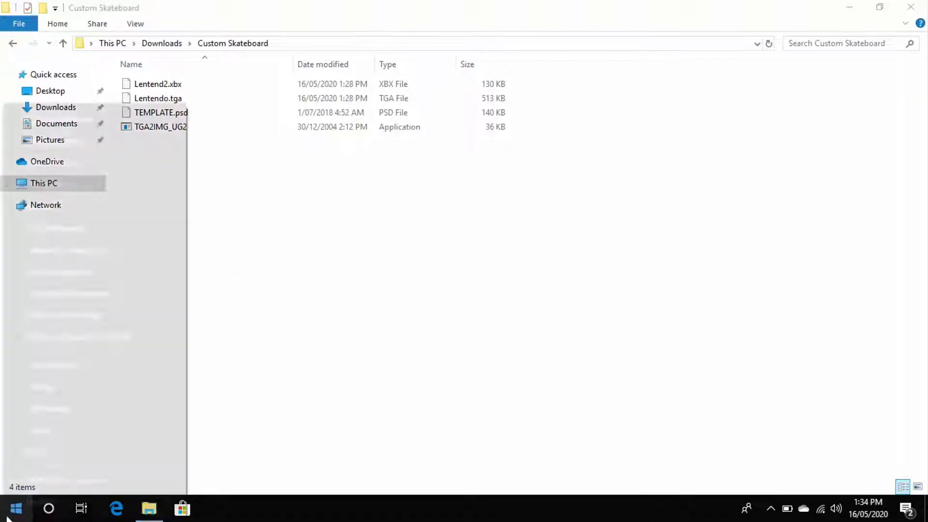
click(48, 411)
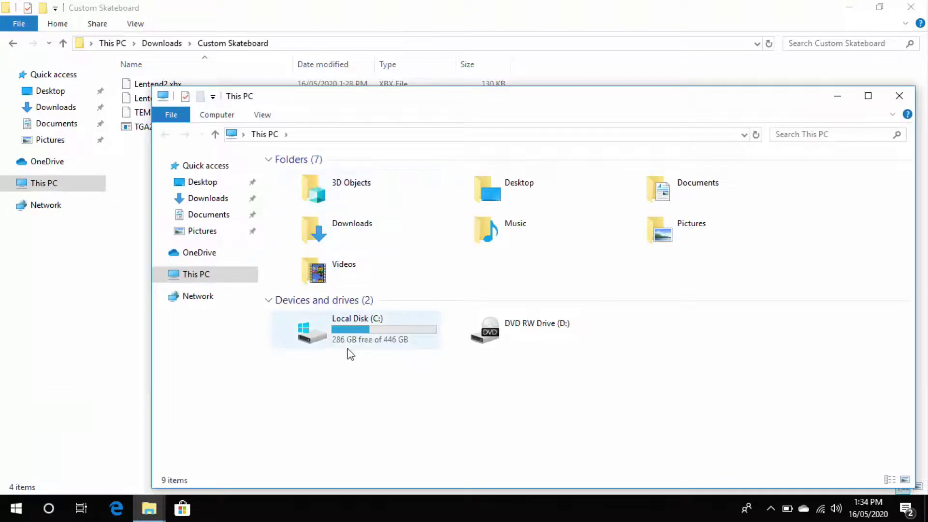
double_click(366, 325)
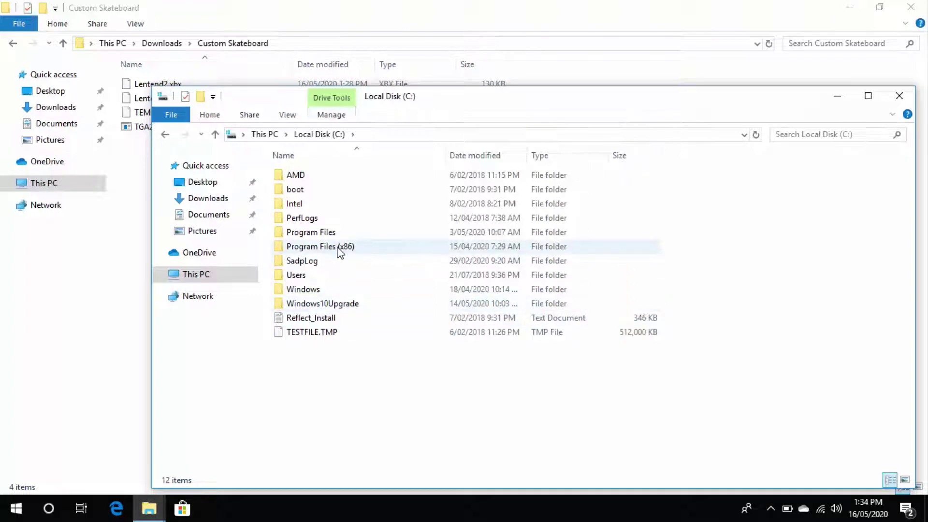
double_click(340, 247)
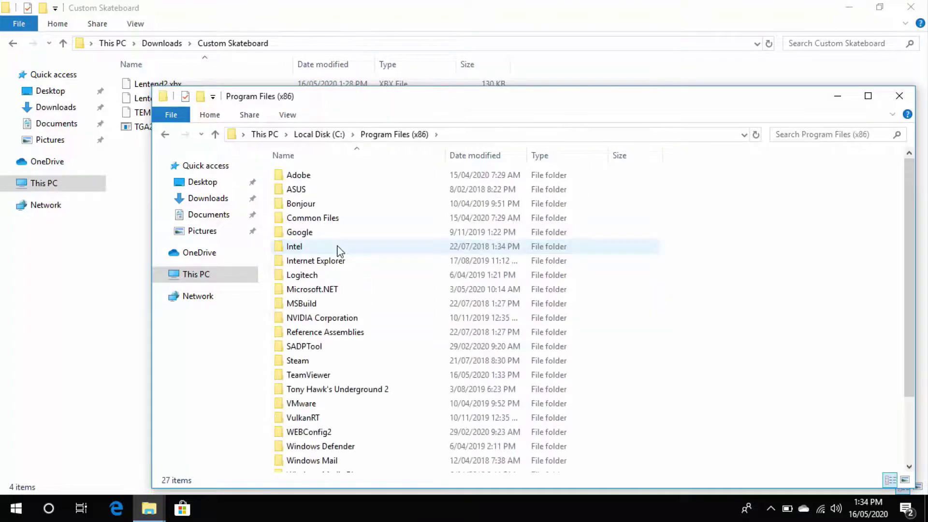
double_click(312, 389)
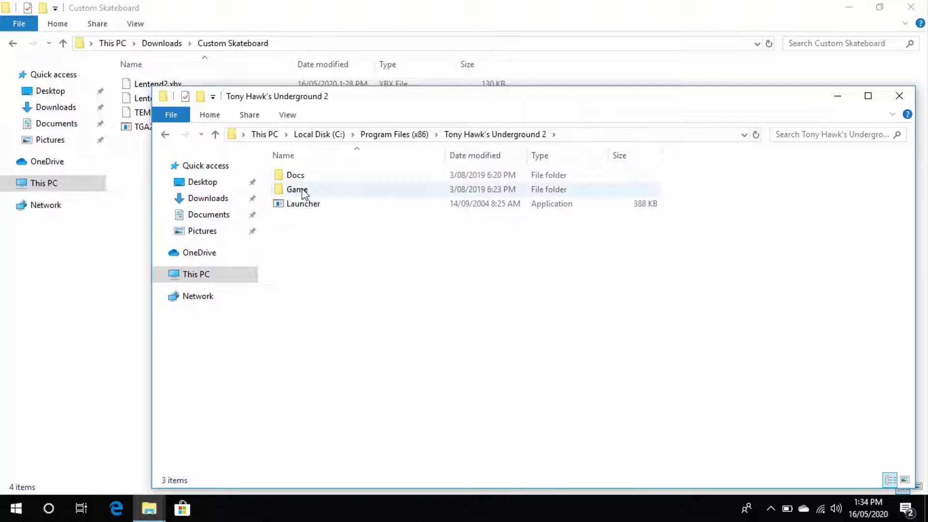
double_click(304, 194)
click(300, 182)
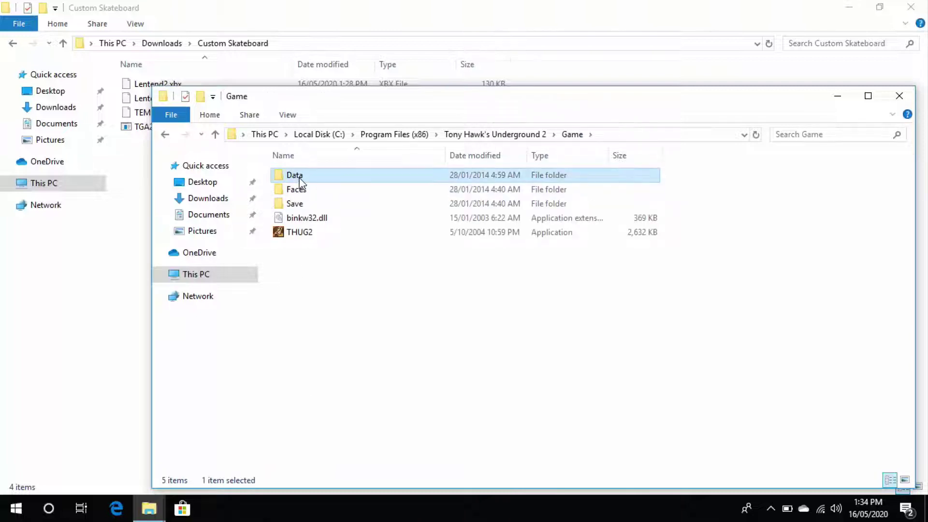
double_click(300, 182)
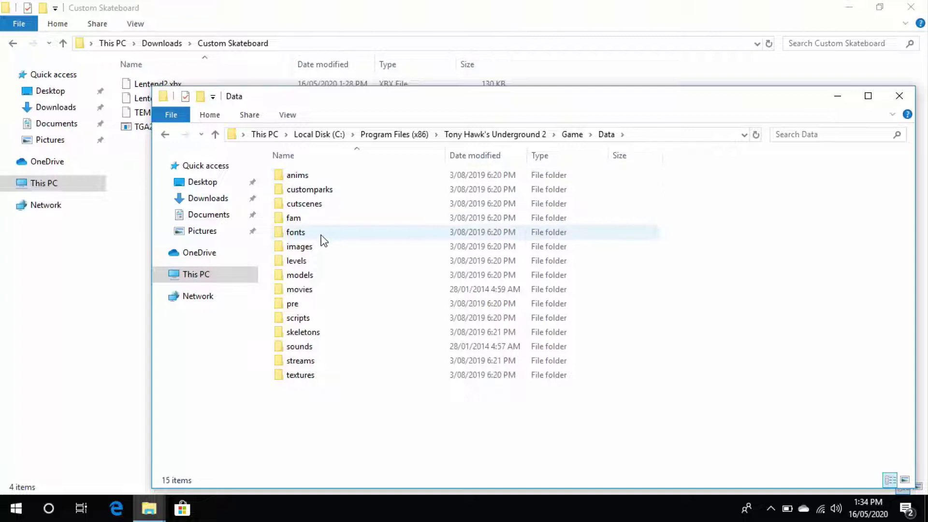
double_click(304, 377)
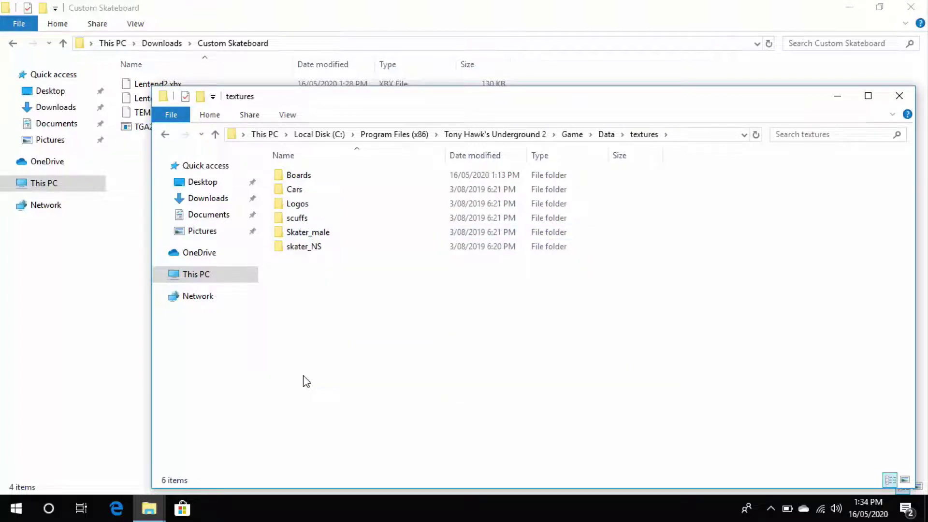
double_click(304, 177)
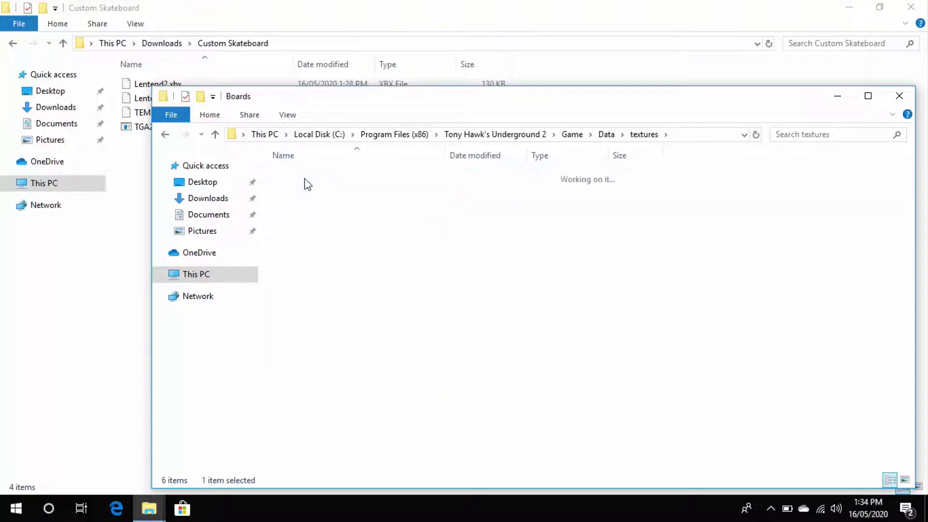
Arrange the Boards and Custom Skateboard windows side by side and copy mu_metallica01.img.xbx from Boards into Custom Skateboard
key(super+Right)
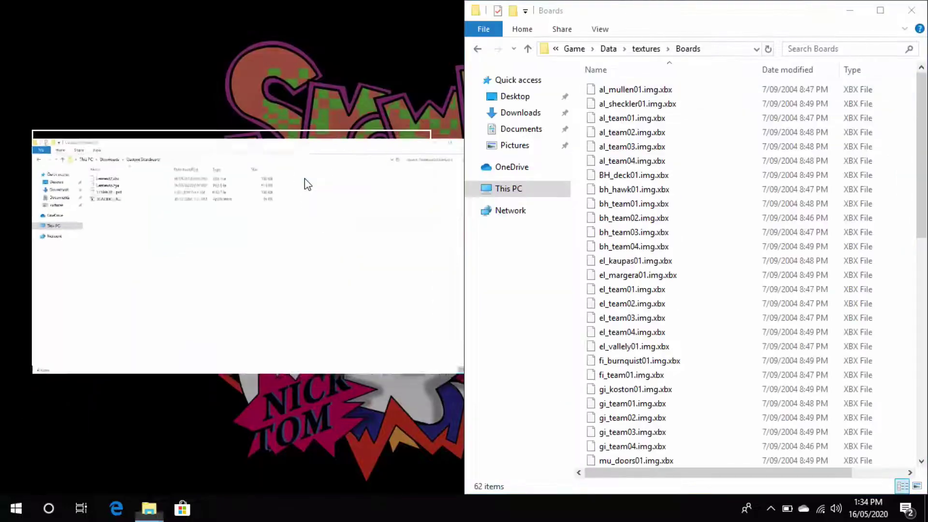
click(299, 194)
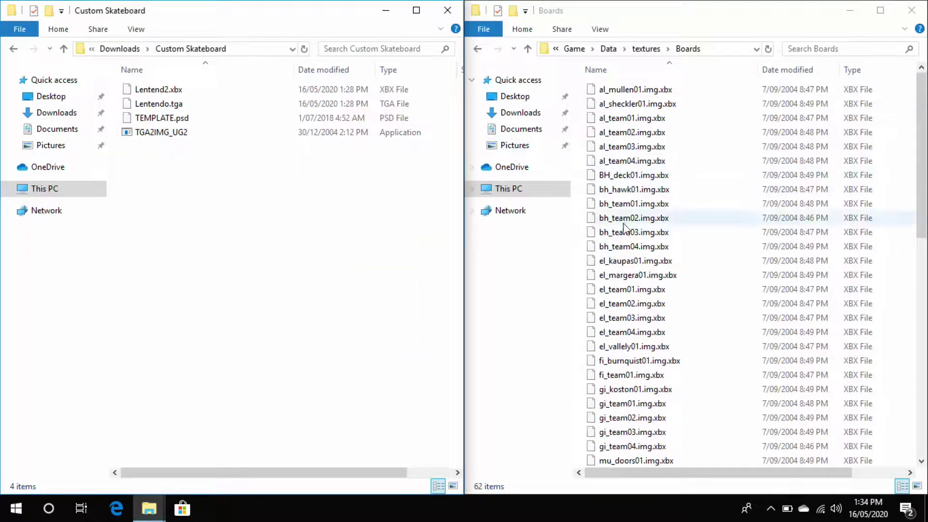
click(628, 332)
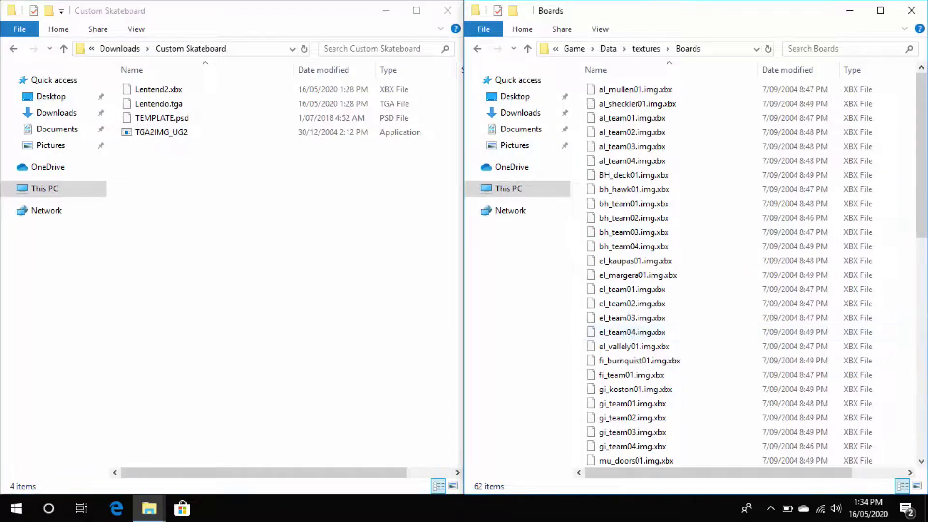
scroll(628, 332, down, 8)
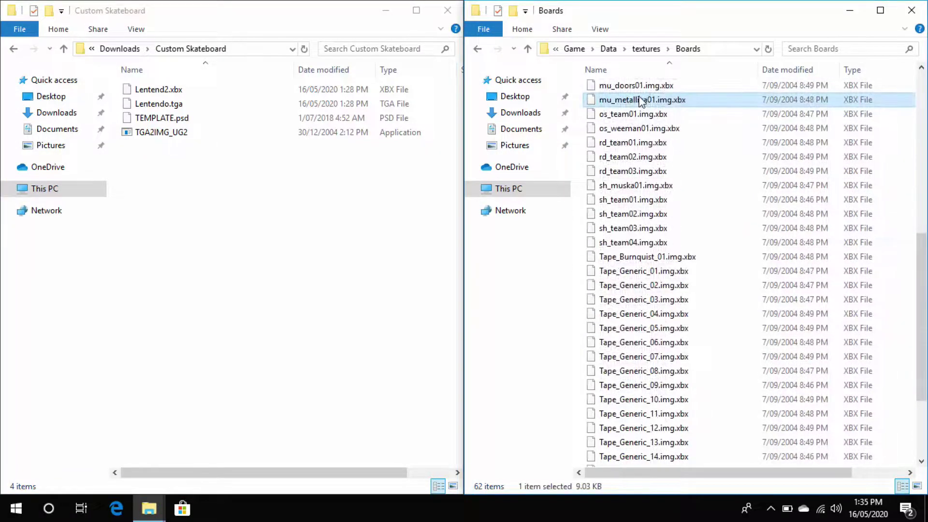
drag(641, 100, 317, 225)
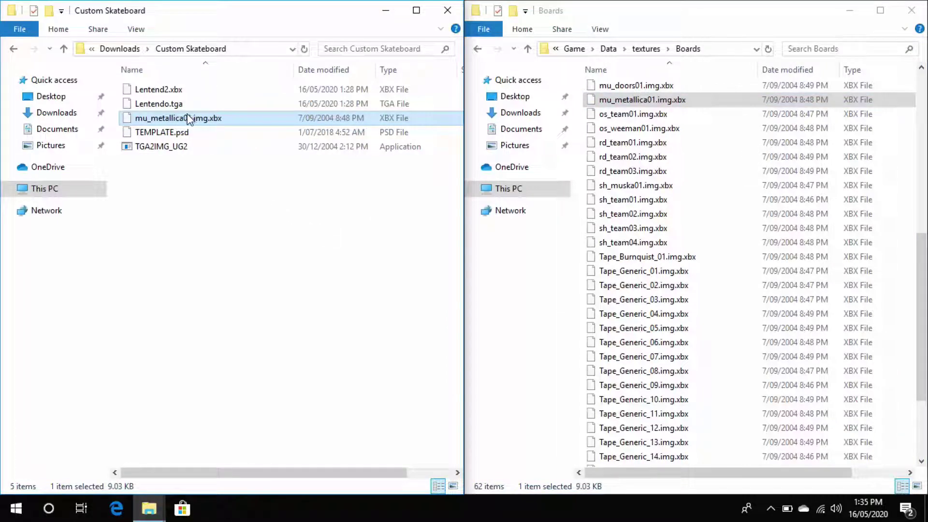
Copy Lentend2.xbx from Custom Skateboard into the Boards folder, granting administrator permission
click(164, 93)
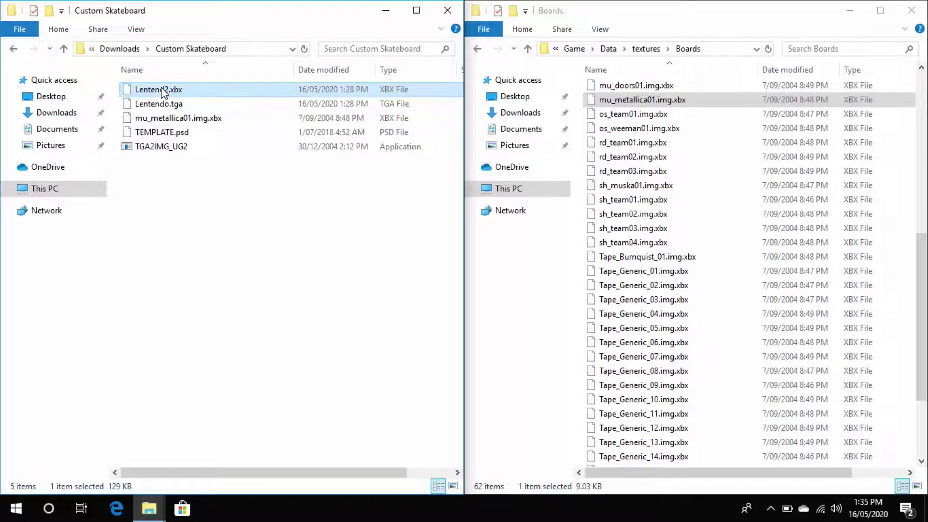
click(647, 20)
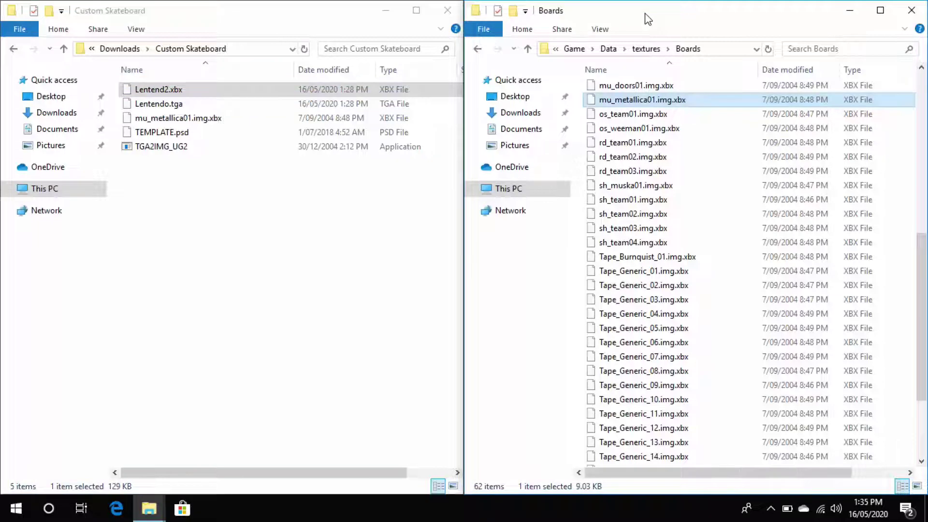
key(ctrl+v)
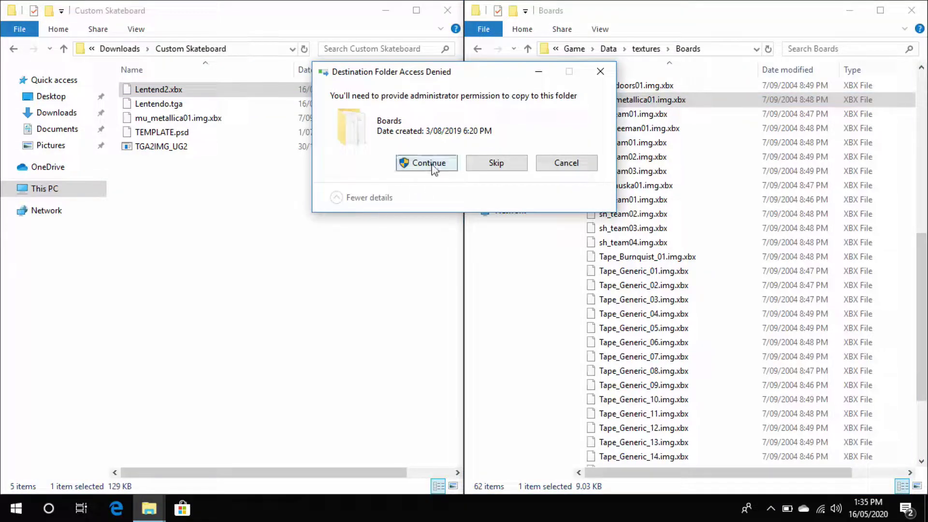
click(433, 165)
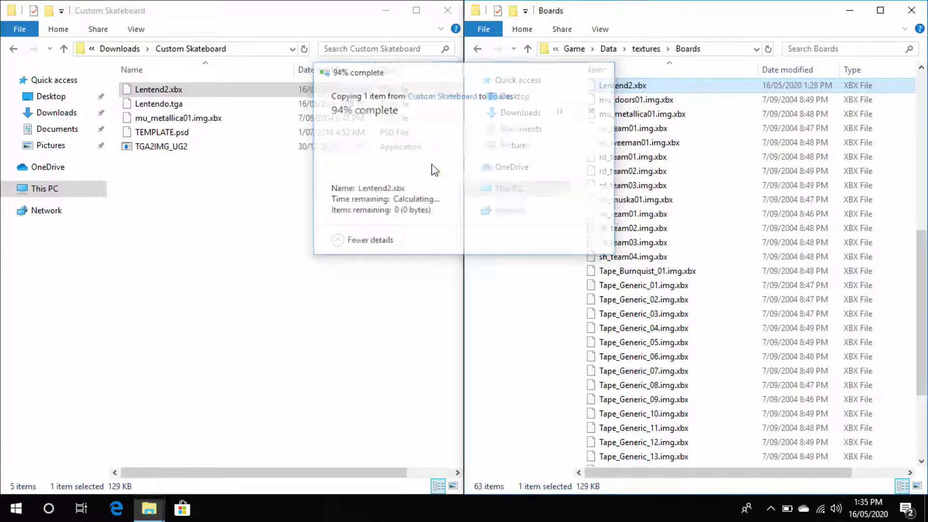
Copy the name of mu_metallica01.img.xbx in the Boards folder and delete that file with administrator permission
click(634, 115)
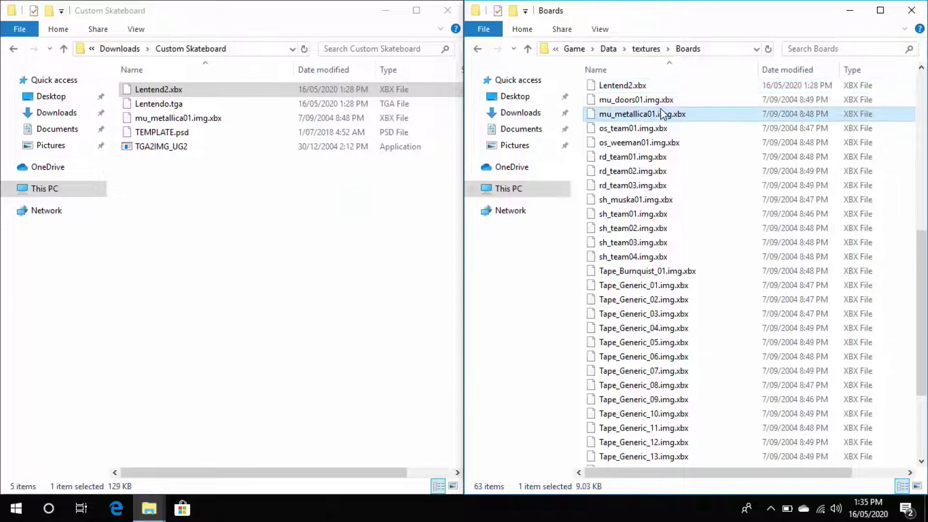
click(664, 115)
key(ctrl+c)
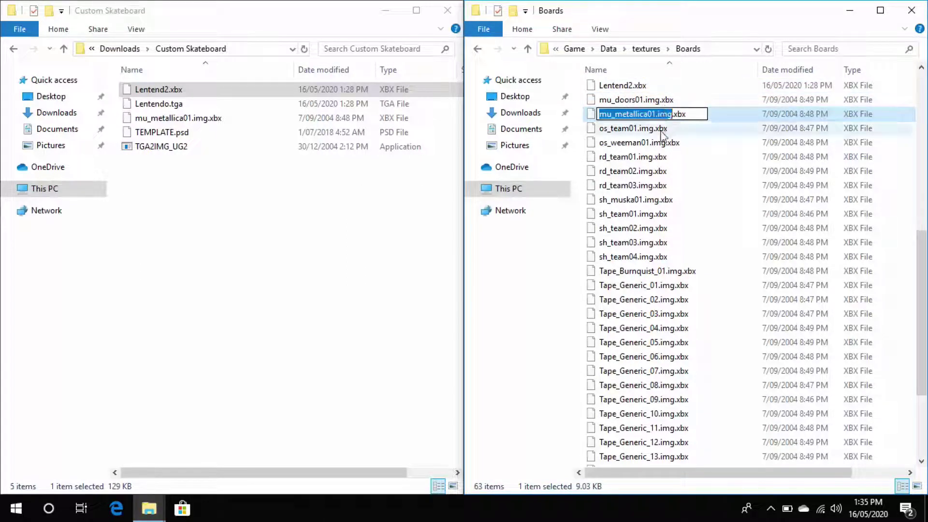
click(665, 130)
click(666, 117)
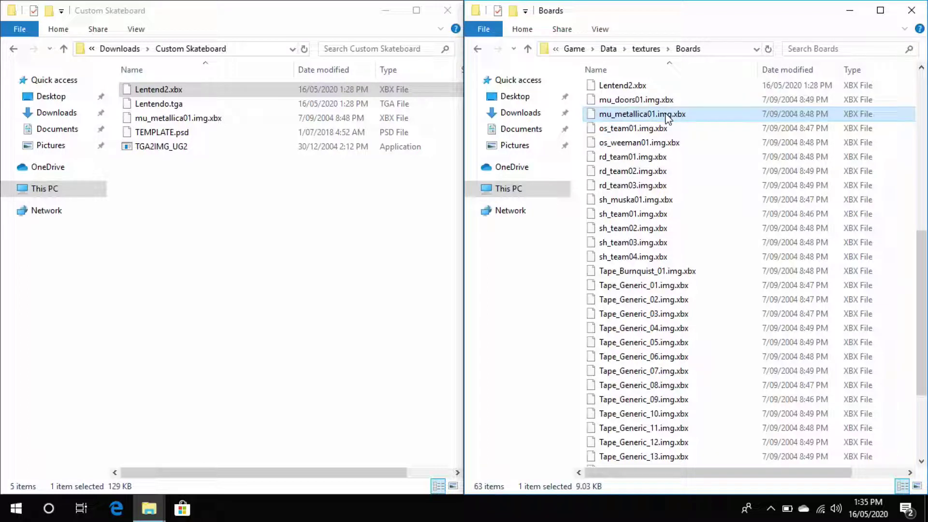
key(Delete)
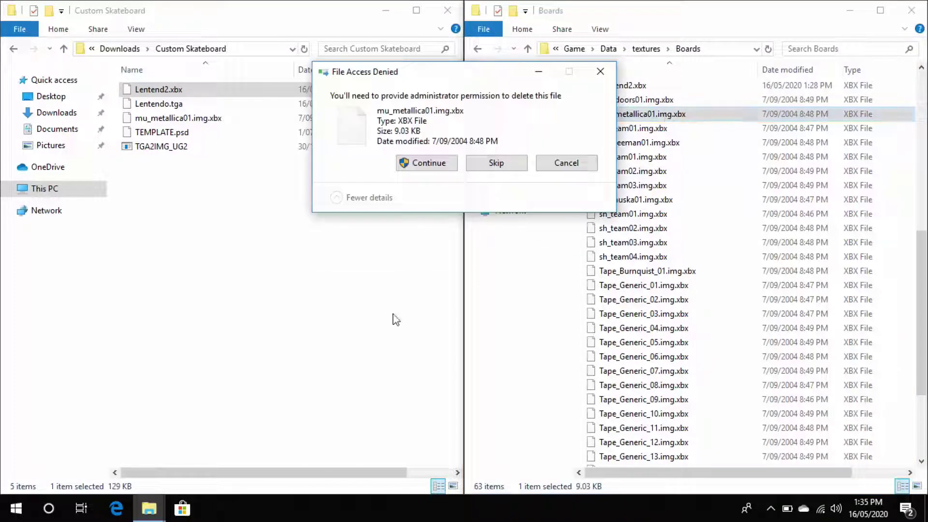
click(428, 164)
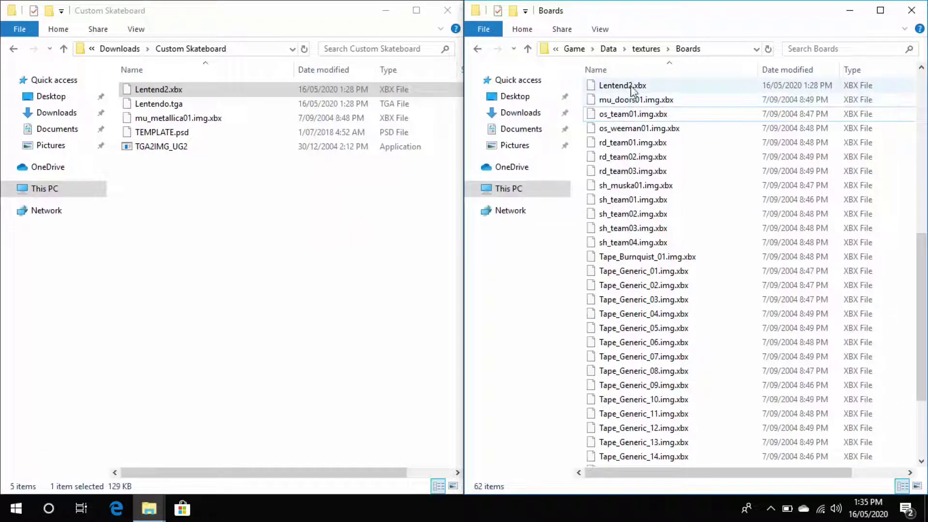
Rename Lentend2.xbx in the Boards folder as mu_metallica01.img.xbx, granting administrator permission
click(631, 88)
click(631, 88)
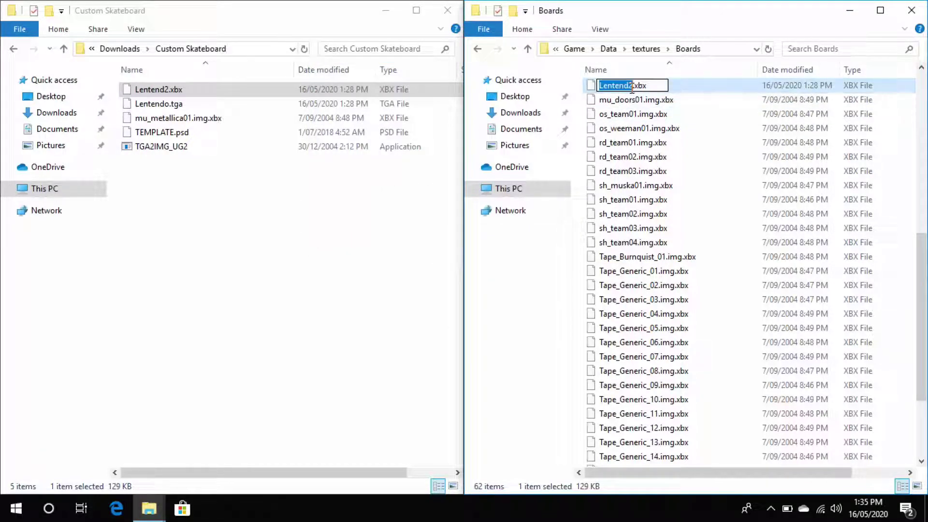
key(ctrl+v)
key(Return)
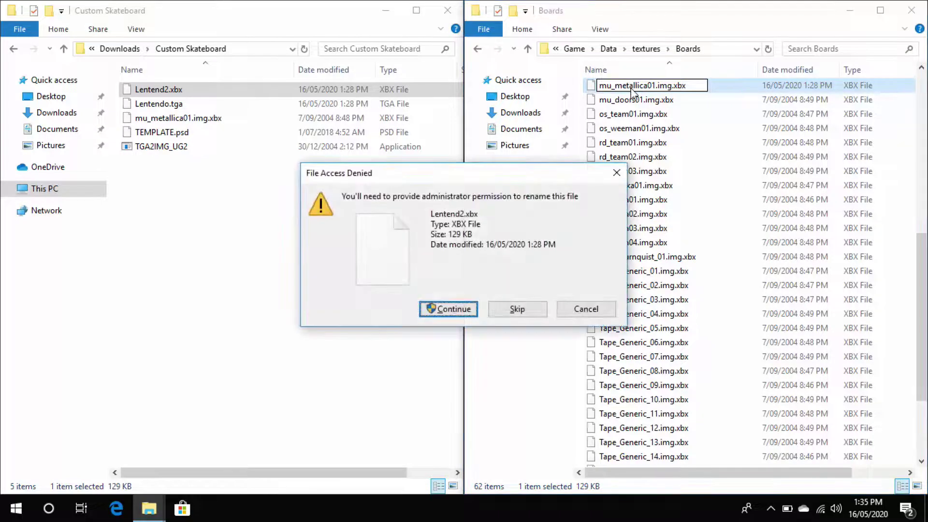
key(Return)
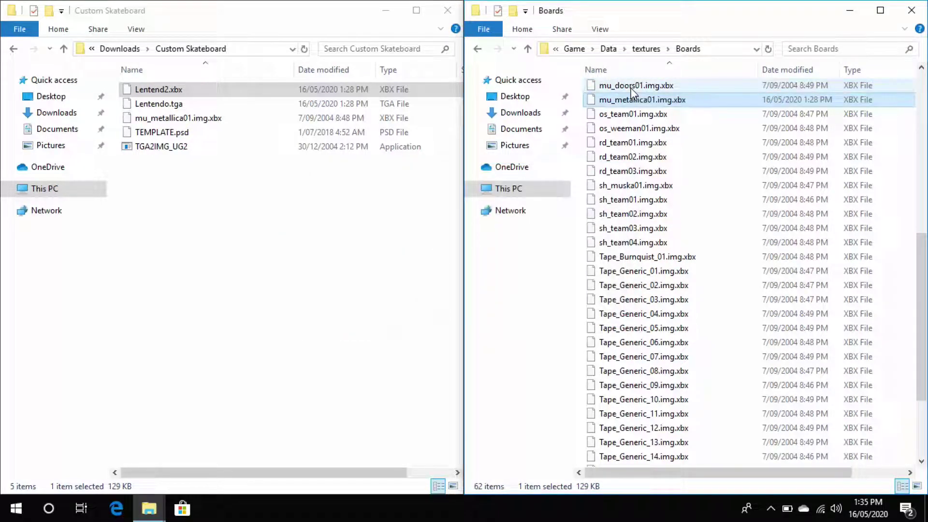
Close the Custom Skateboard window and launch THUG Pro from the desktop
click(449, 11)
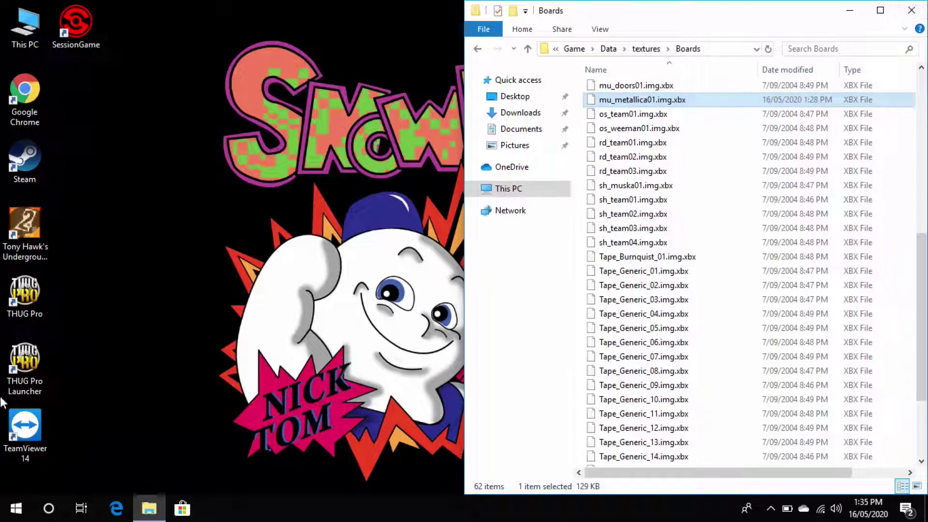
click(33, 297)
double_click(34, 298)
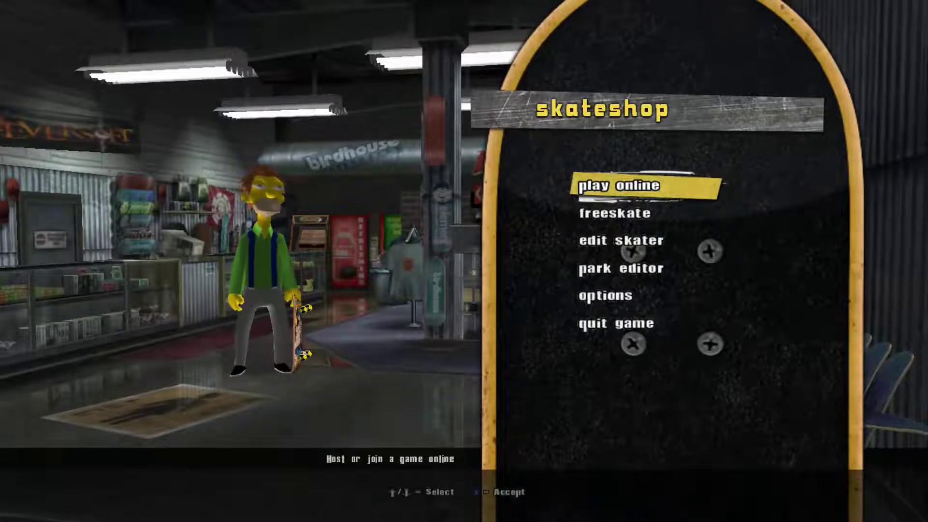
Edit the current skater from the skateshop and open the Deck Options
key(Down)
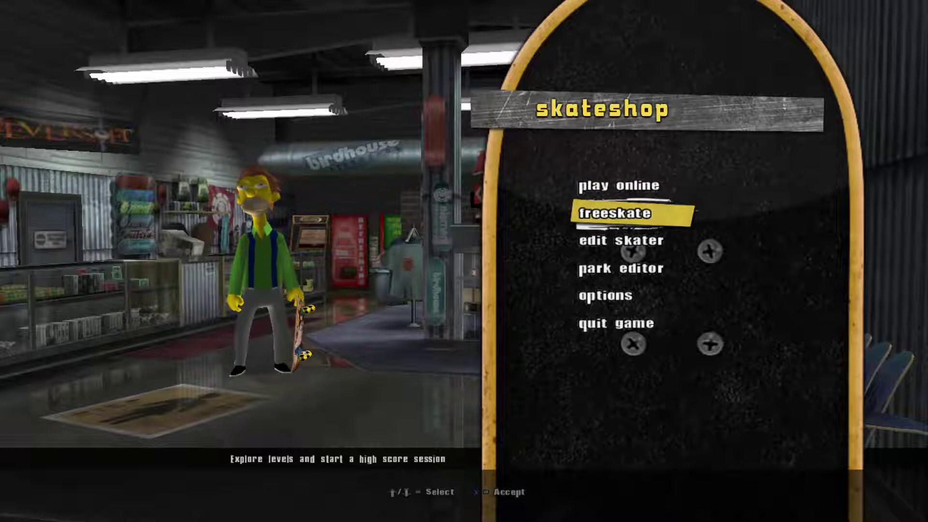
key(Down)
key(Return)
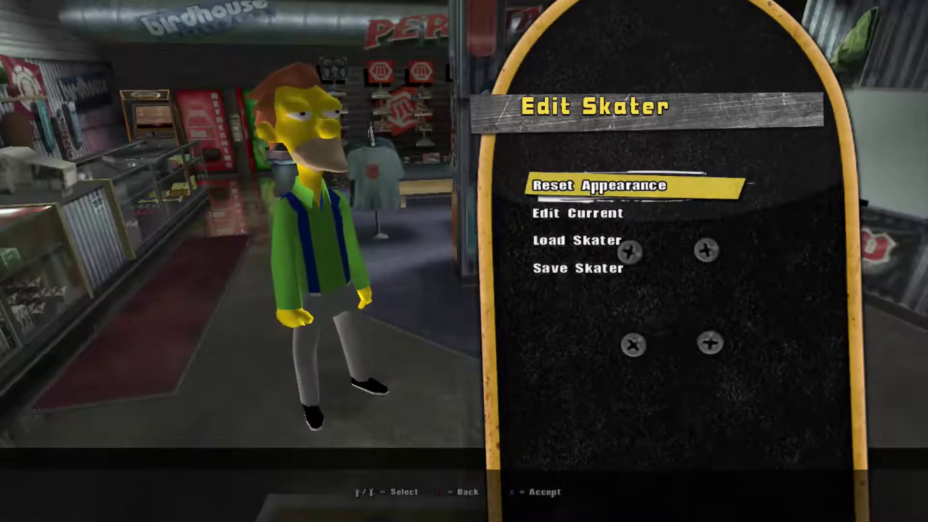
key(Down)
key(Return)
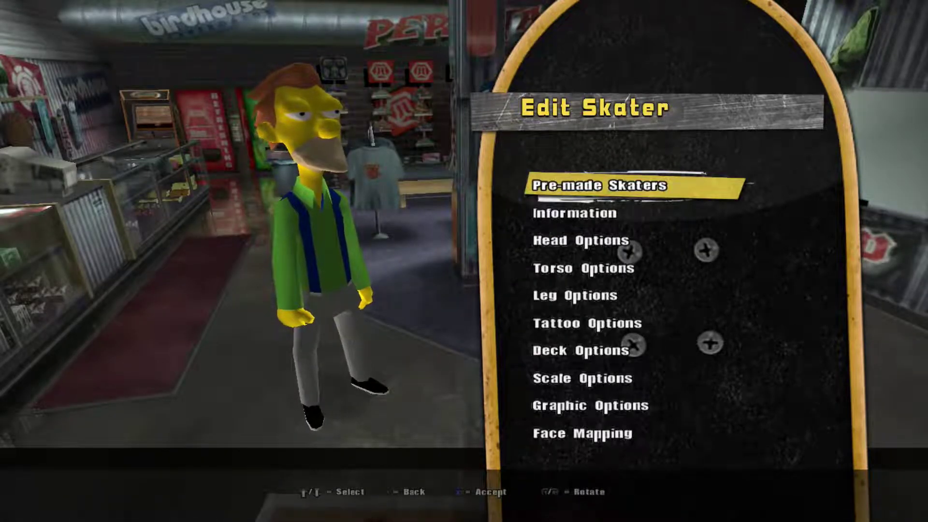
key(Down)
key(Down)
key(Down)
key(Down)
key(Down)
key(Down)
key(Return)
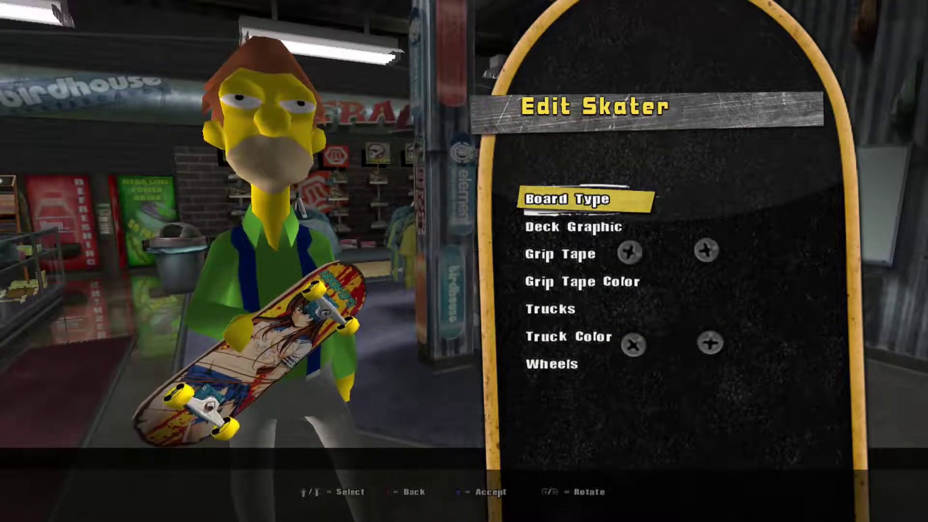
Show the Metallica deck graphic on the skater's board
key(Down)
key(Return)
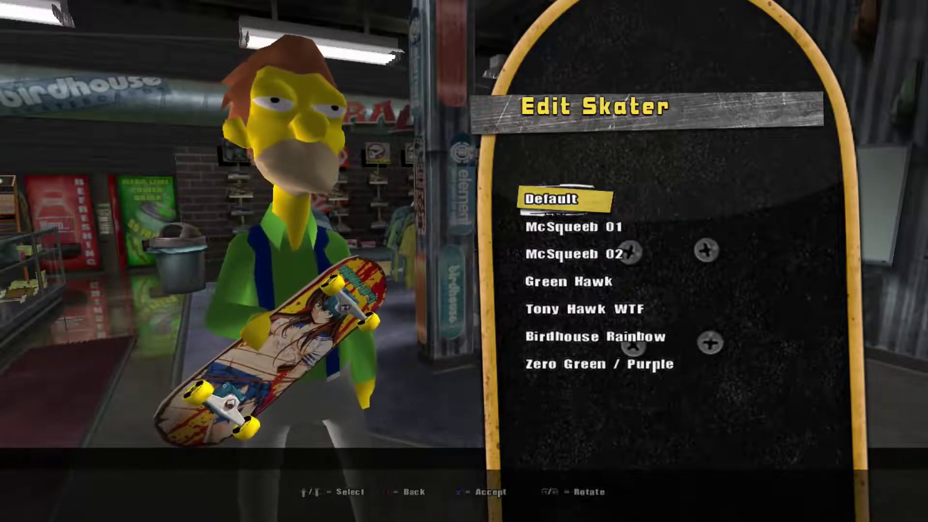
key(Up)
key(Up)
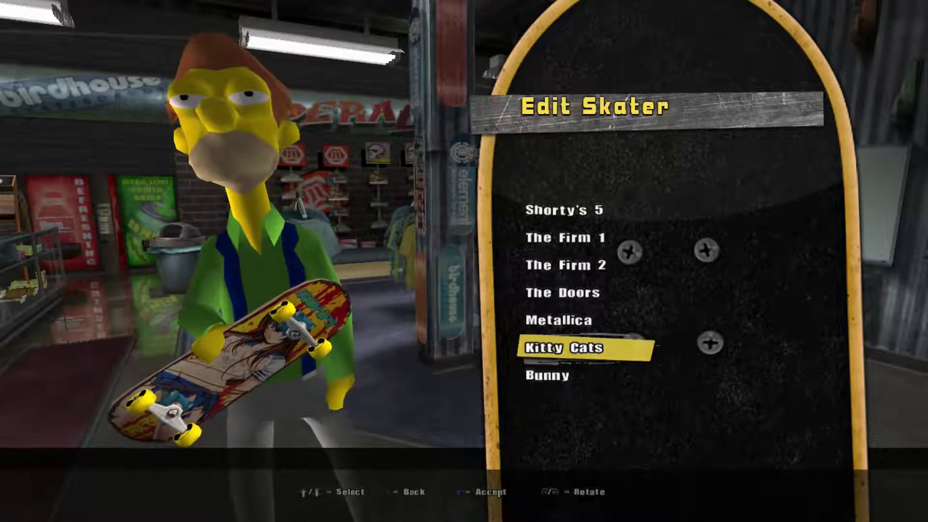
key(Up)
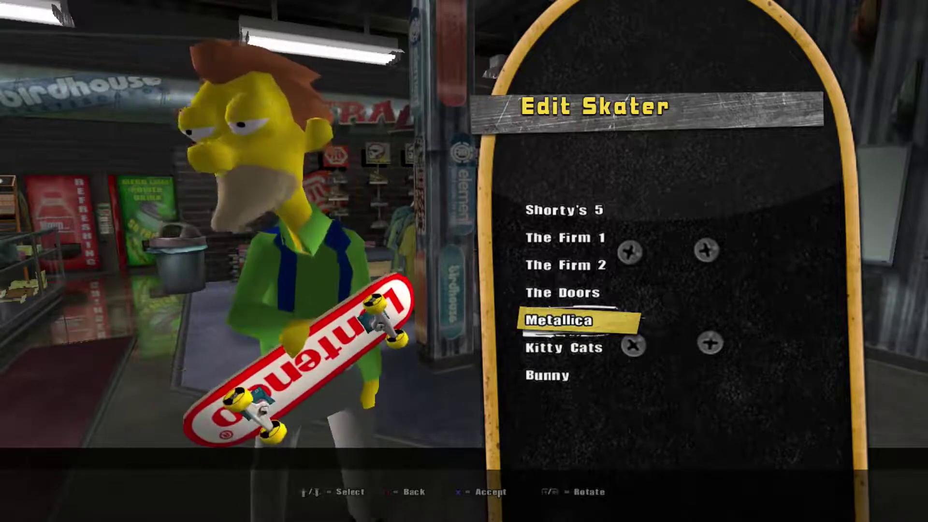
Exit the deck selection and the skater editor, returning to the skateshop with the Metallica deck kept on the skater
key(Escape)
key(Escape)
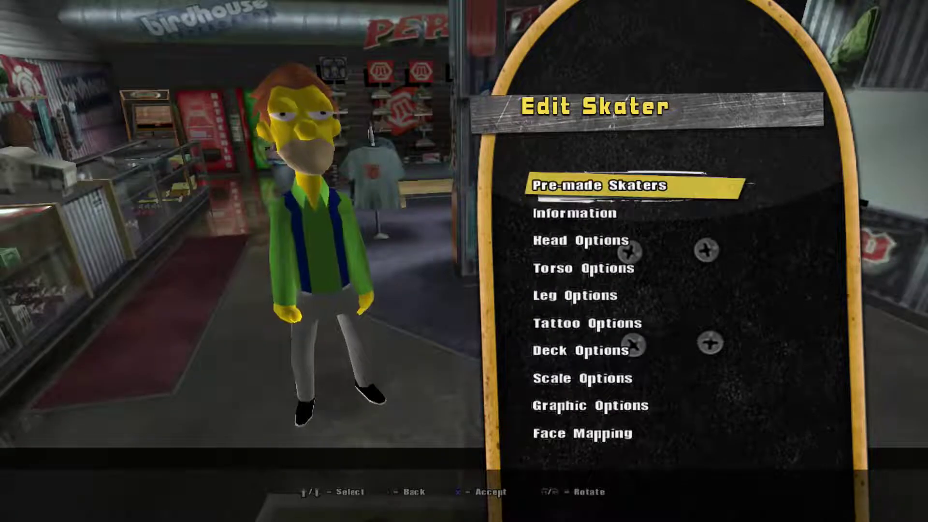
key(Escape)
key(Escape)
Start a freeskate session in the School II level of Tony Hawk's Pro Skater 2 and ride and jump with the skater
key(Down)
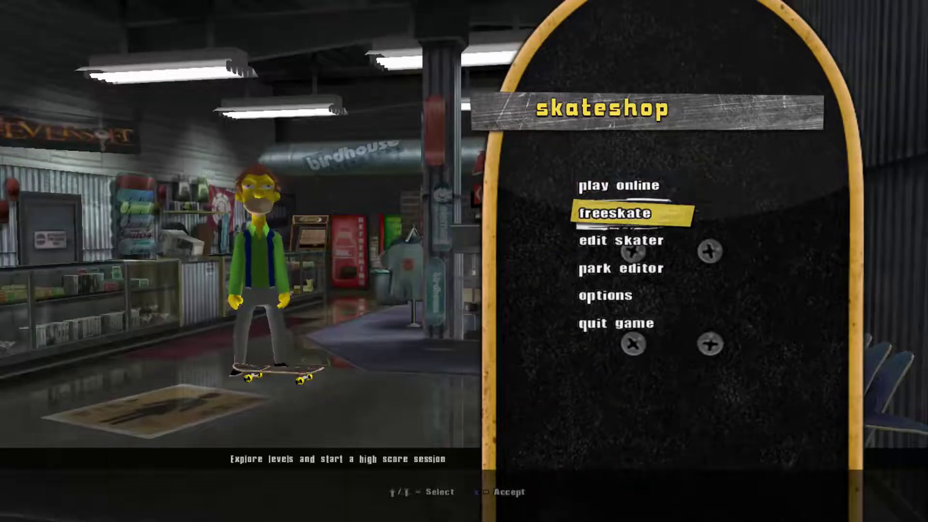
key(Return)
key(Return)
key(Return)
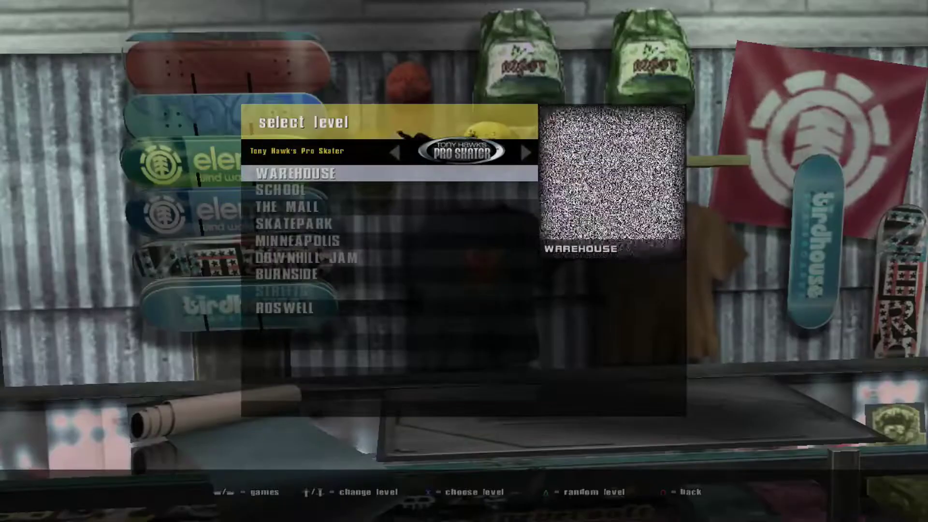
key(Right)
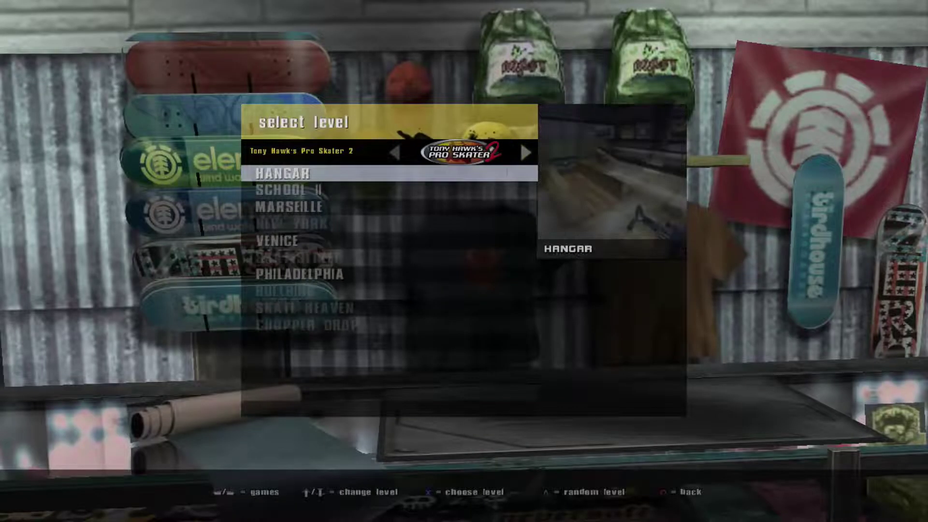
key(Down)
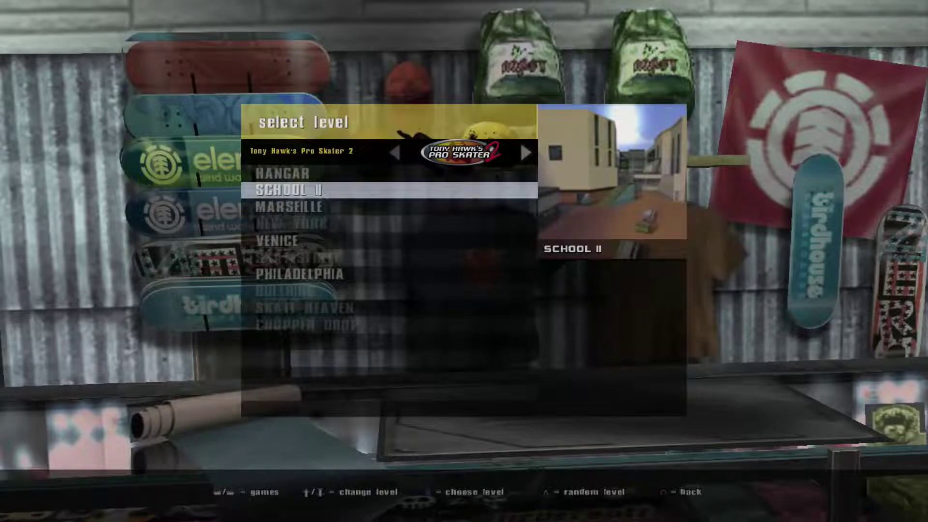
key(Return)
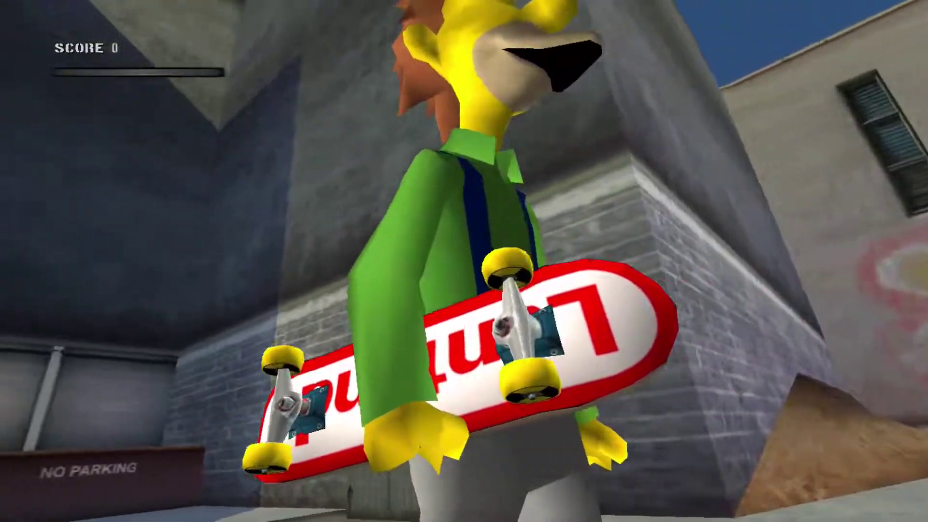
key(Up)
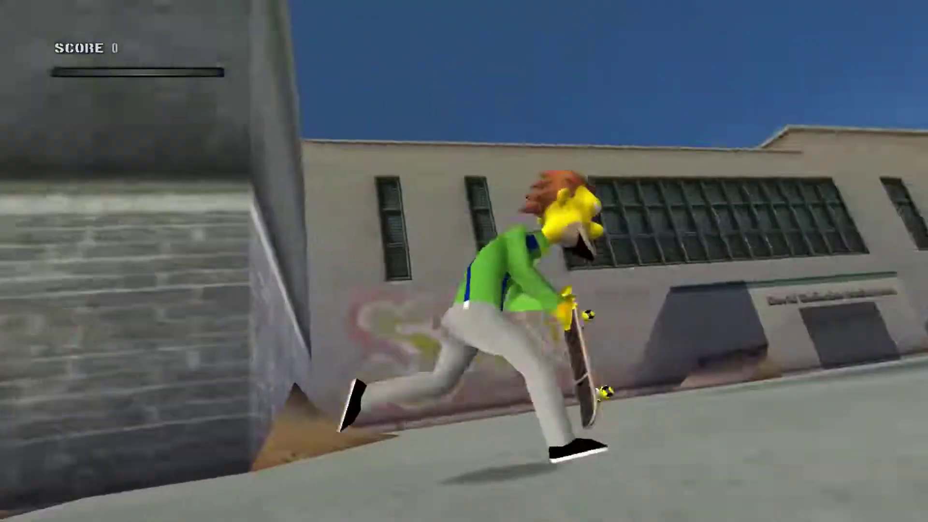
key(space)
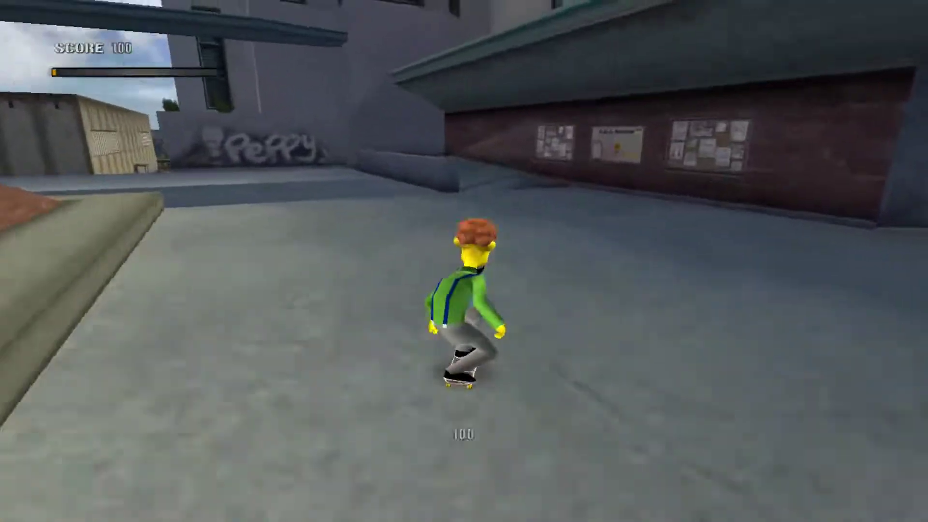